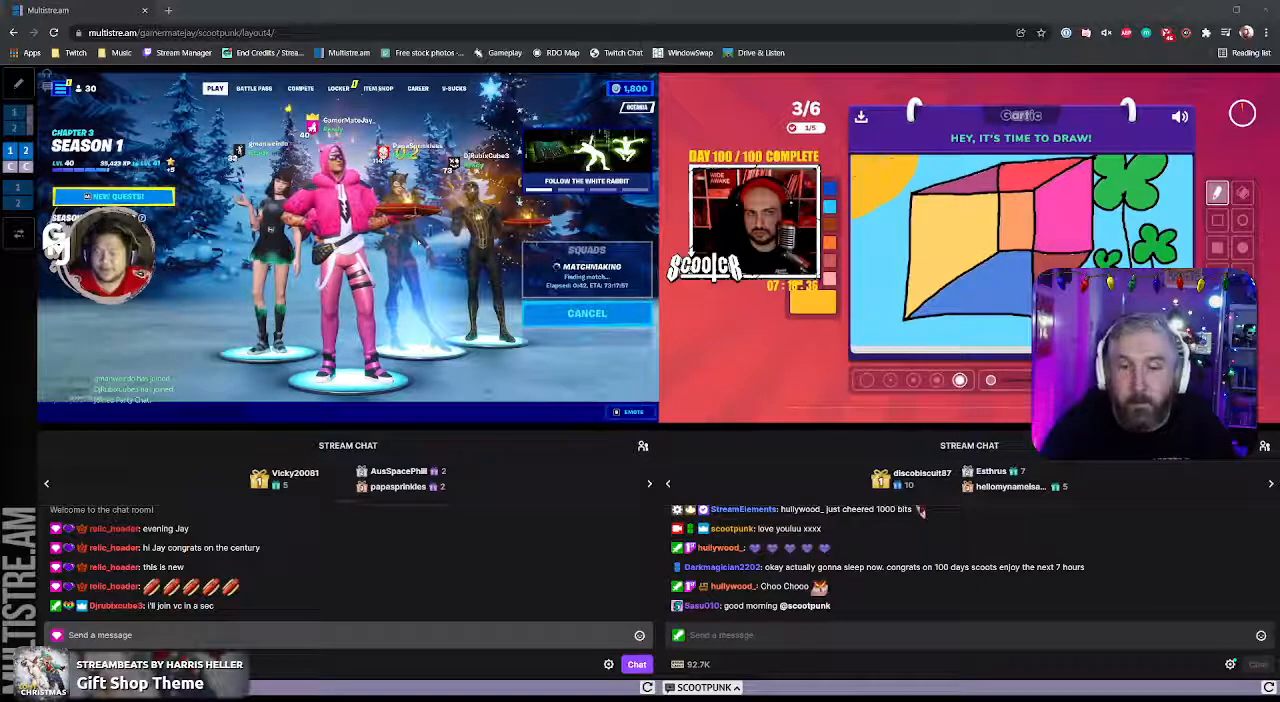
Step: Switch to the pop-out Twitch chat window and send the !multi command
key(alt+Tab)
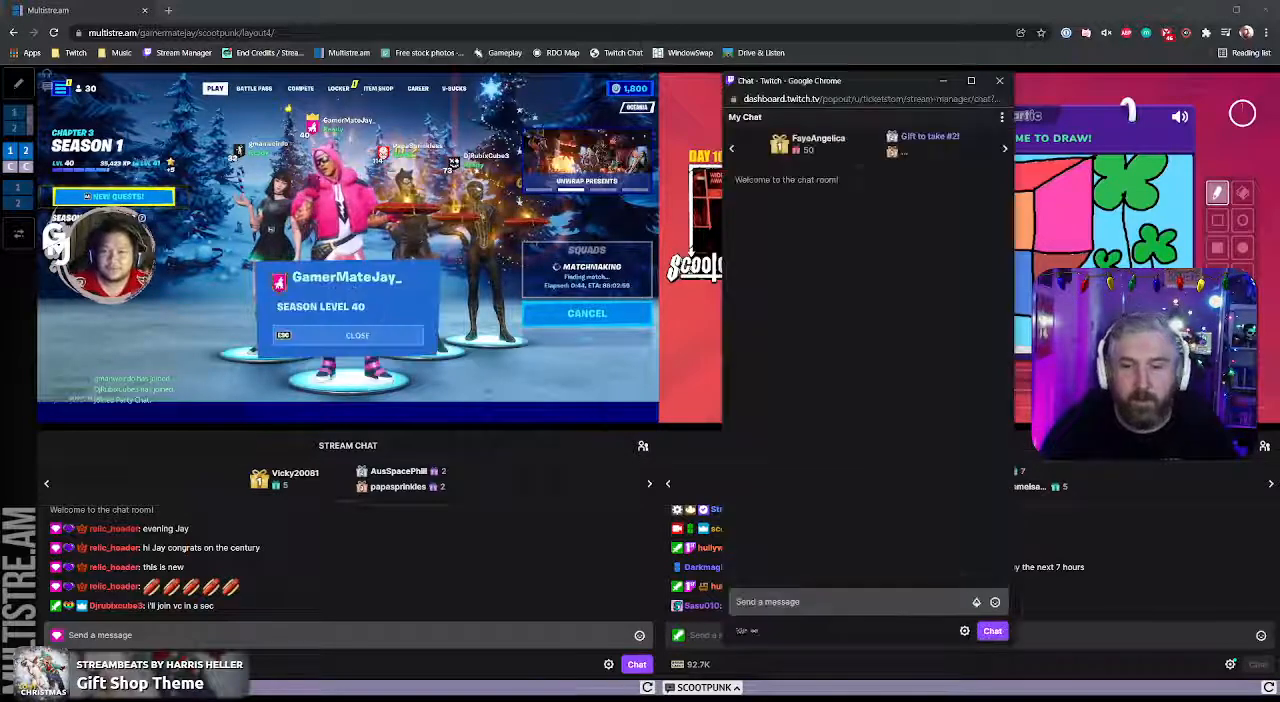
click(848, 602)
text(!multi)
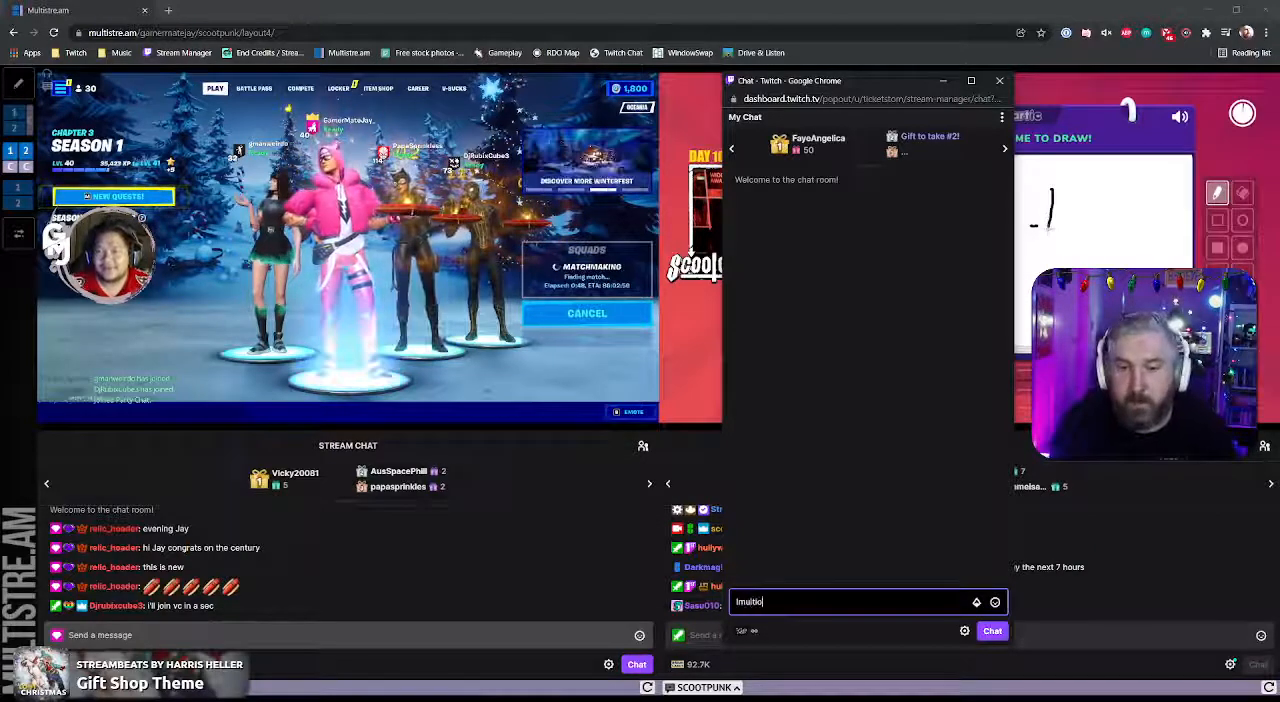
key(Return)
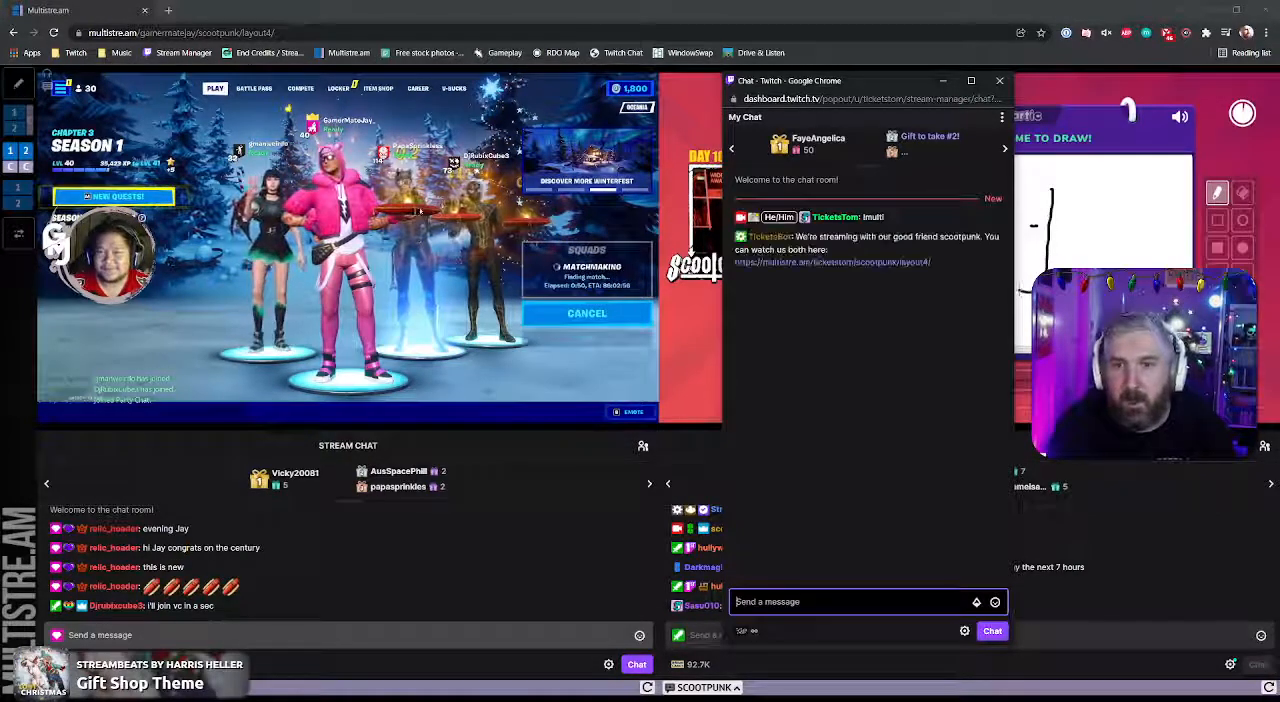
Step: Send the alternative trigger !multistream in the Twitch chat
text(!m)
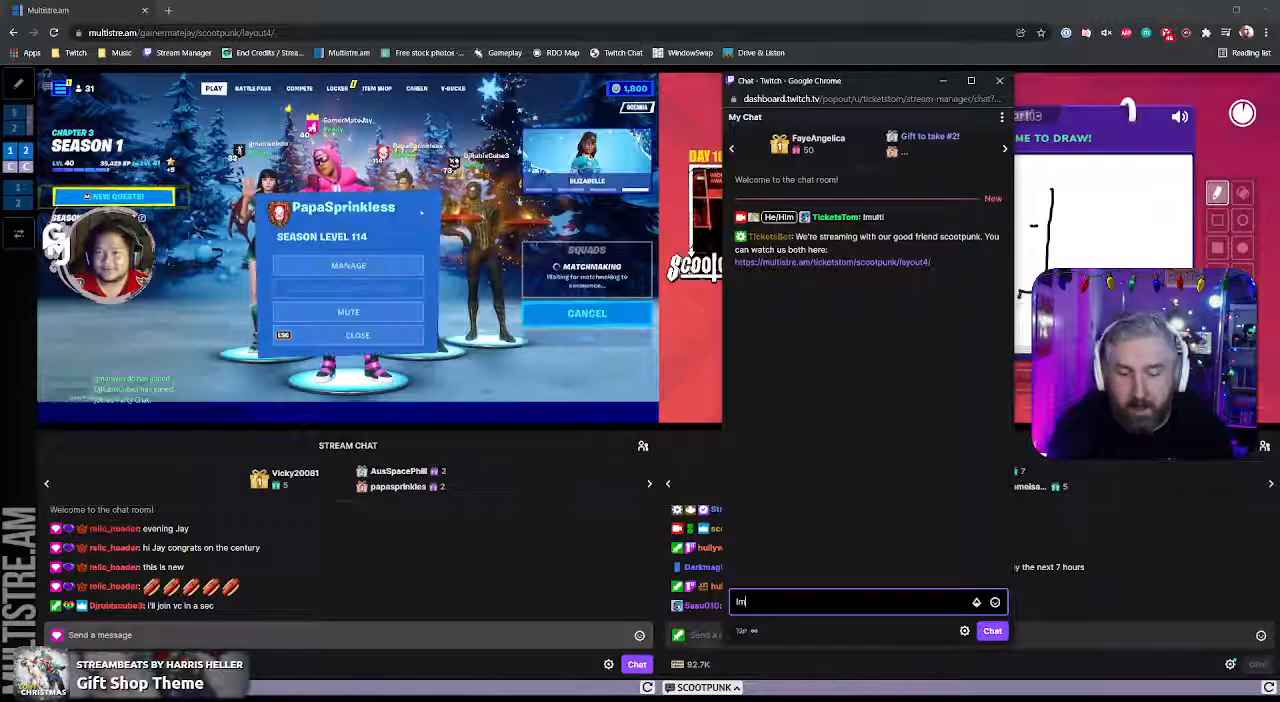
text(ultistream)
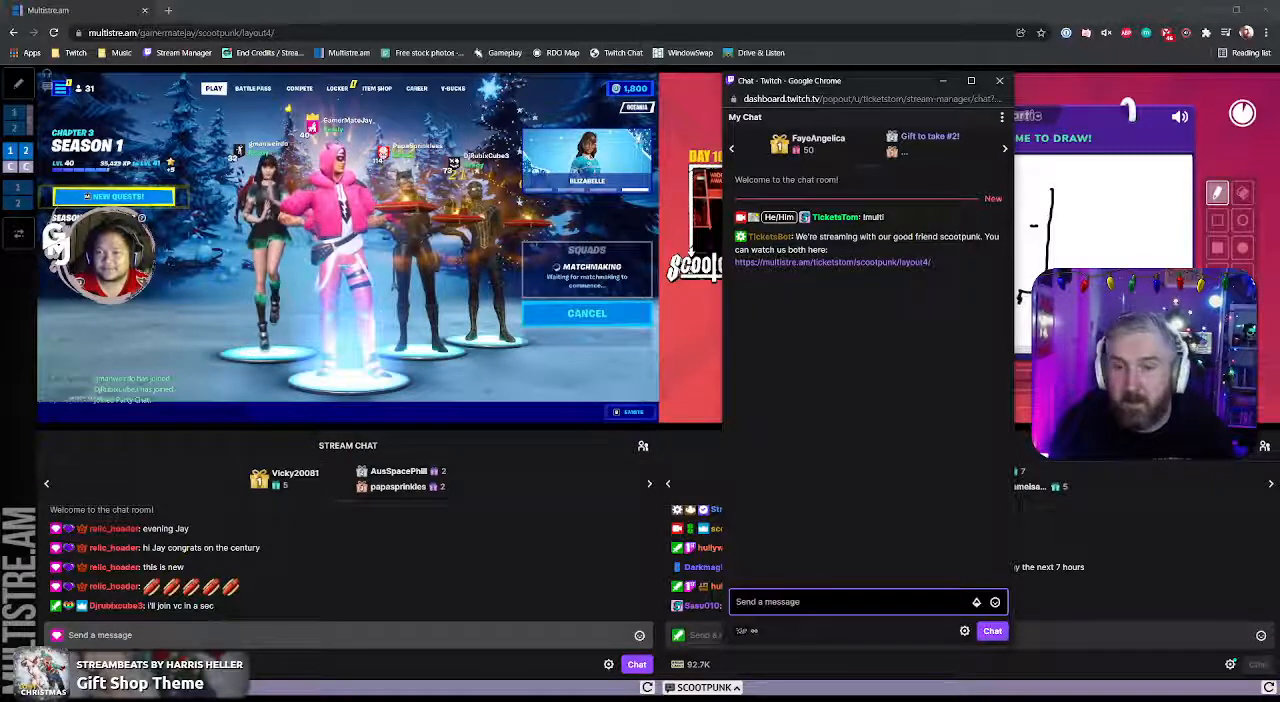
key(Return)
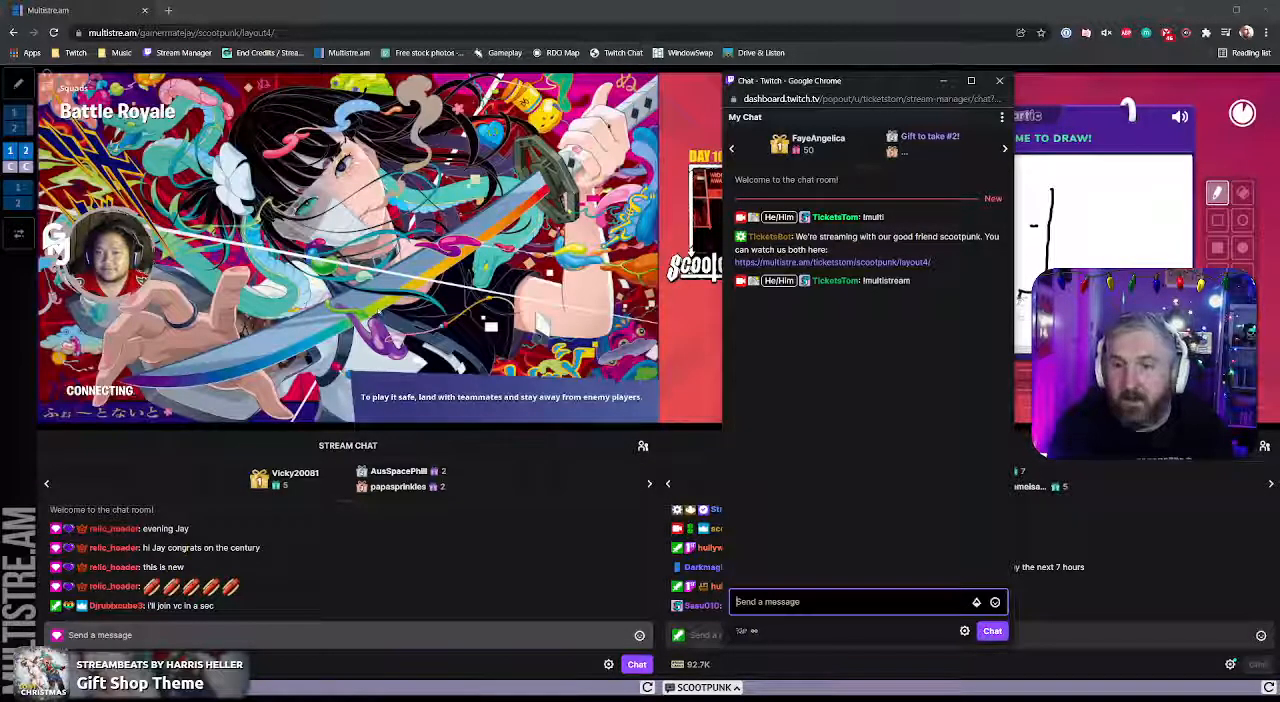
text(!multi str)
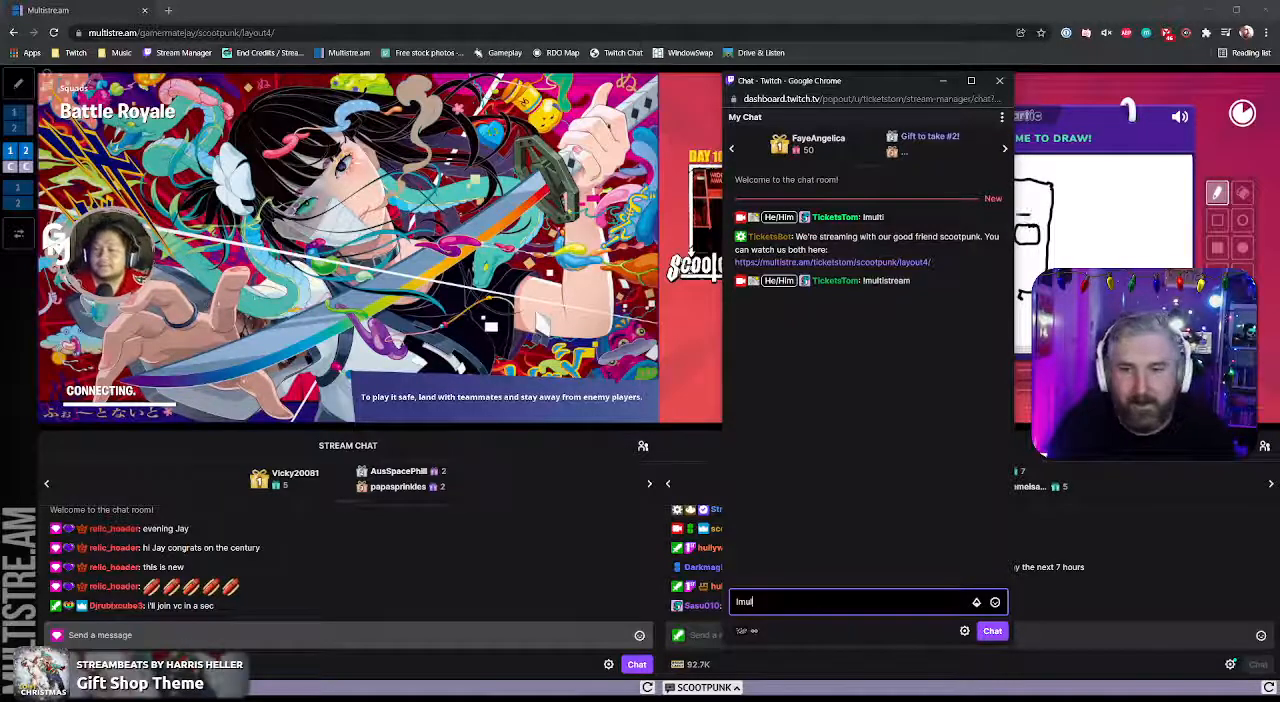
key(BackSpace)
key(BackSpace)
key(BackSpace)
key(BackSpace)
key(BackSpace)
key(BackSpace)
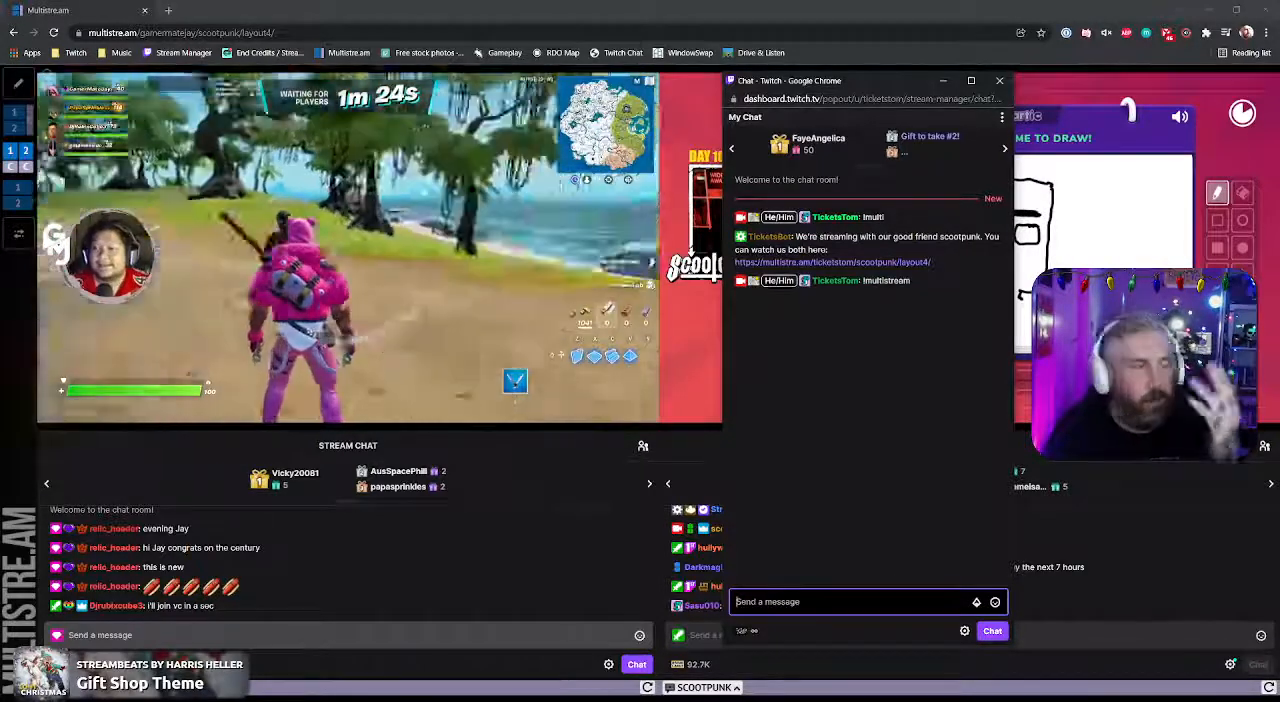
Step: Send the !multistream command in the Twitch chat once more
text(!multistream)
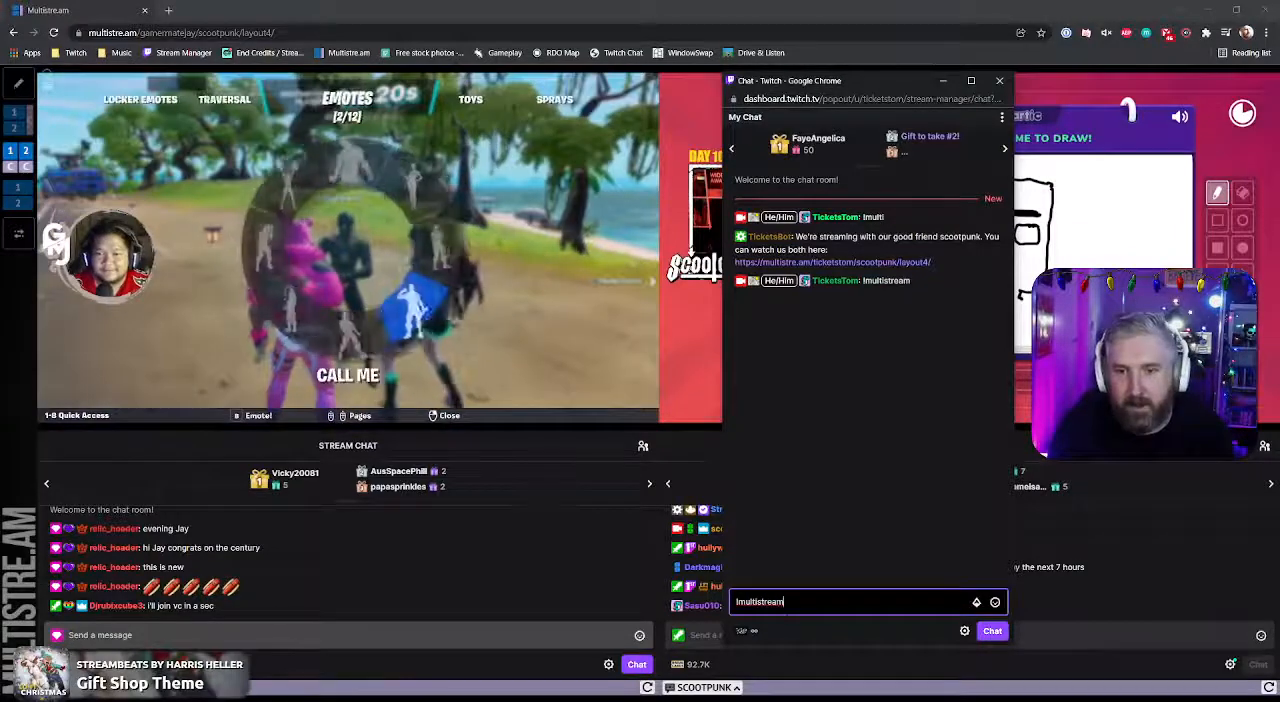
key(Return)
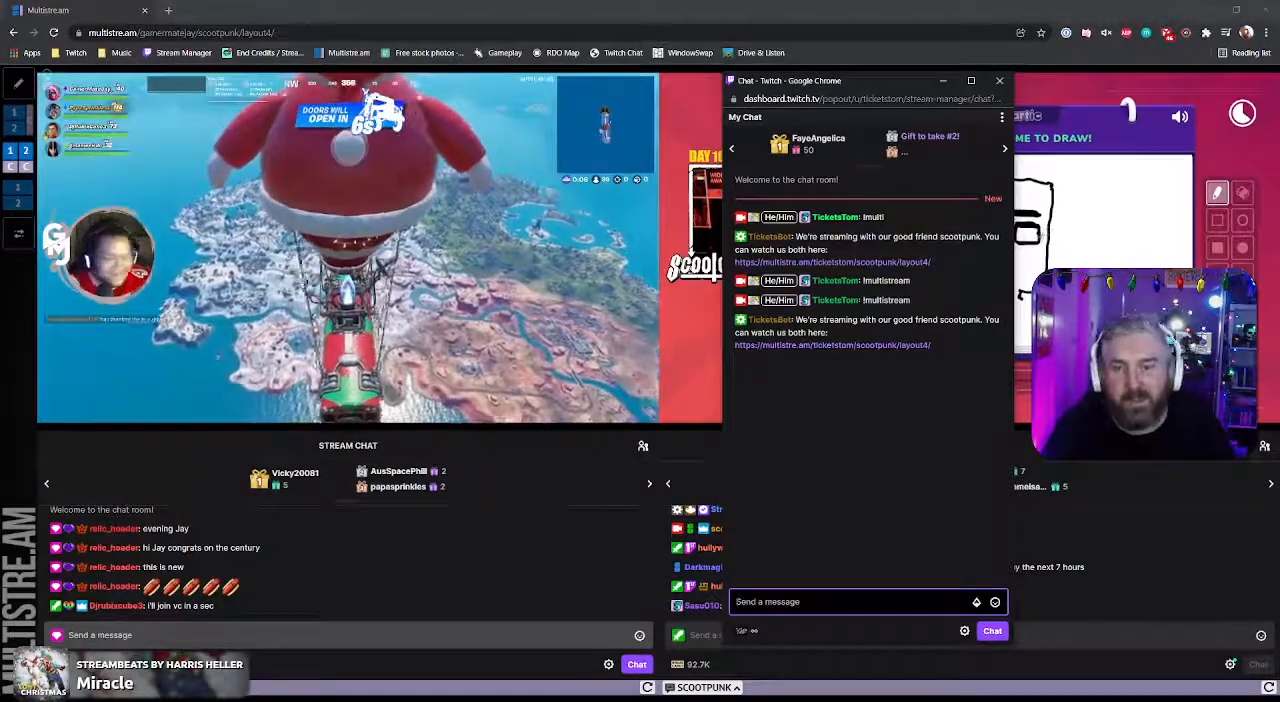
Step: Update the multistream link for two co-streamers by sending "!updatemulti scootpunk gamermatejay" in the Twitch chat
text(lupd)
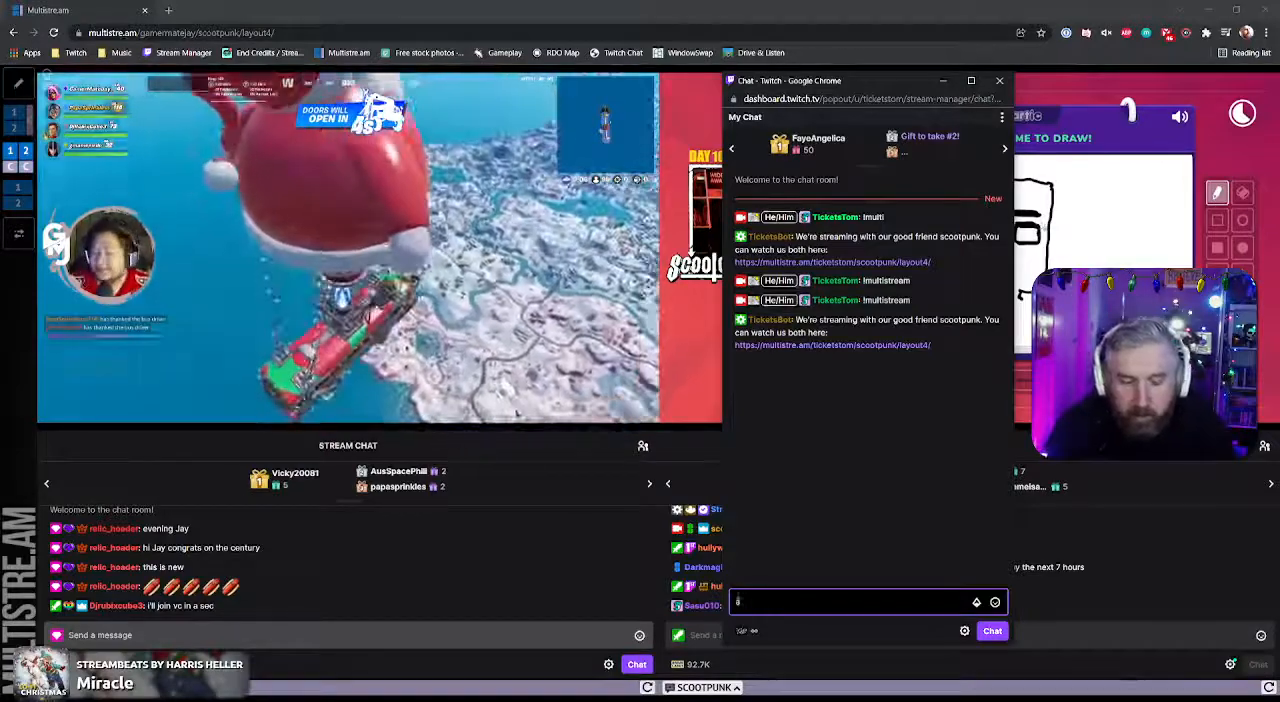
text(atemulti)
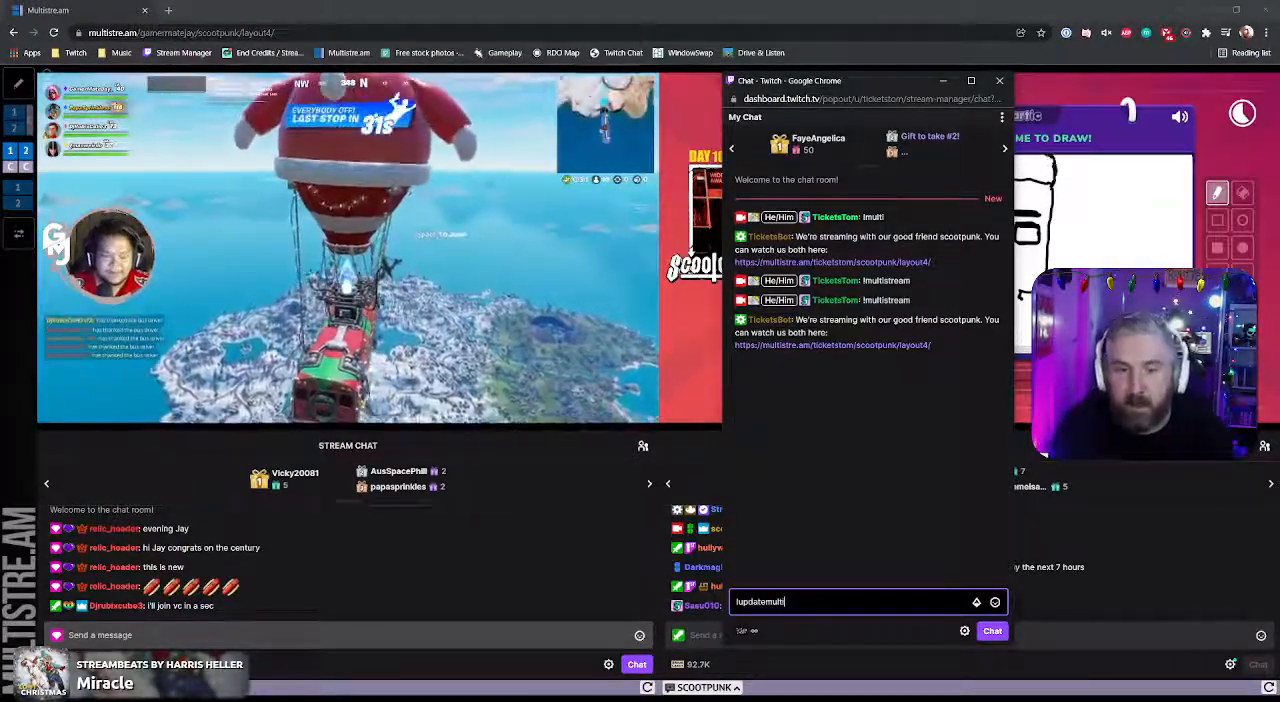
key(BackSpace)
key(BackSpace)
key(BackSpace)
text(mu)
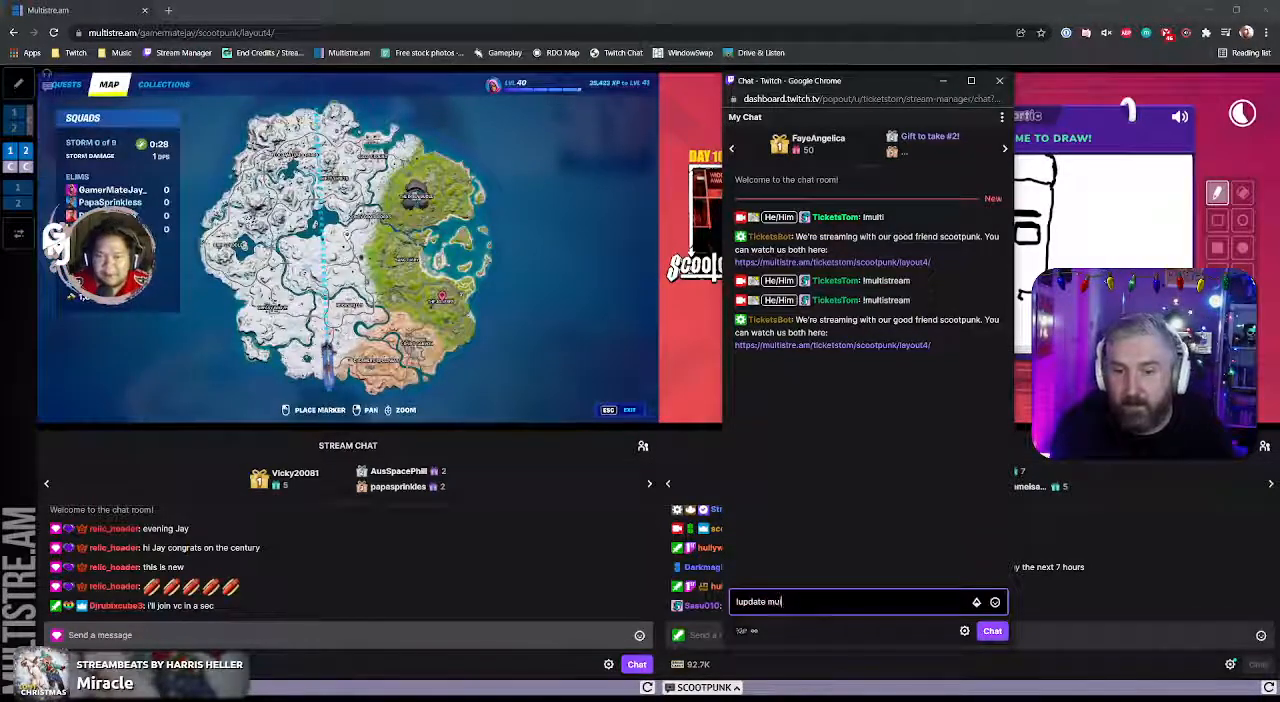
key(BackSpace)
key(BackSpace)
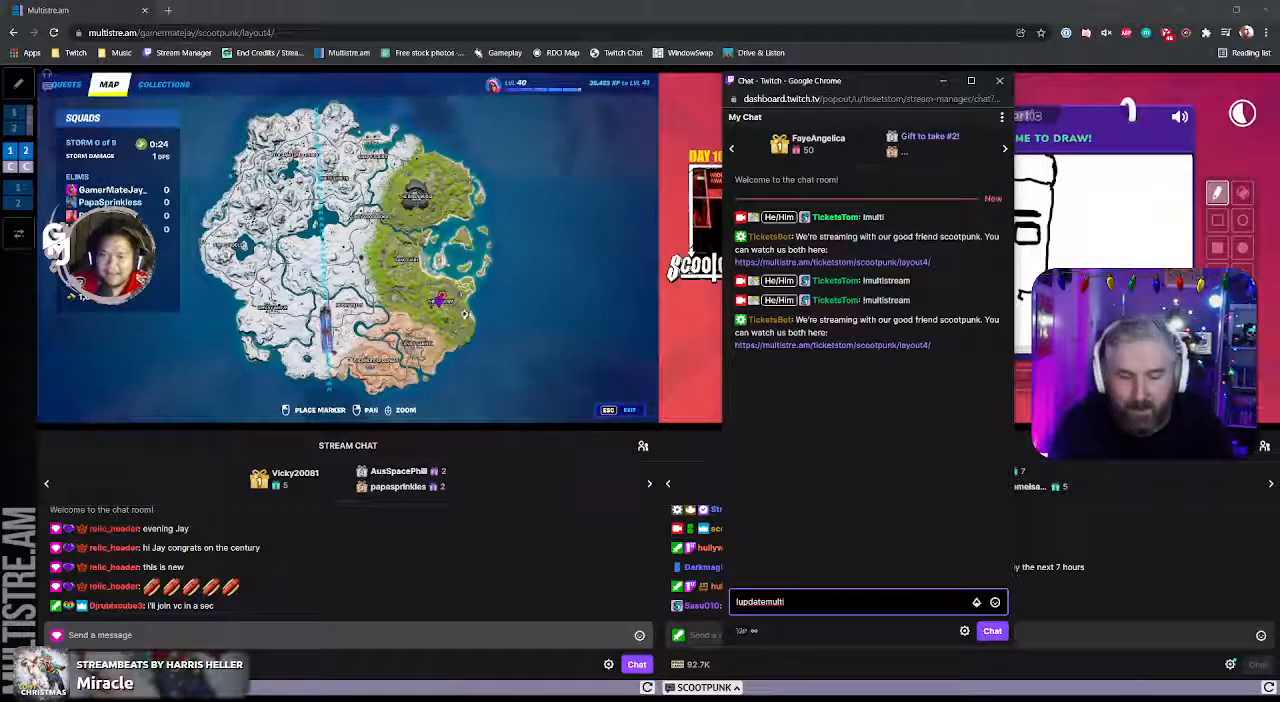
text(multi scootpunk )
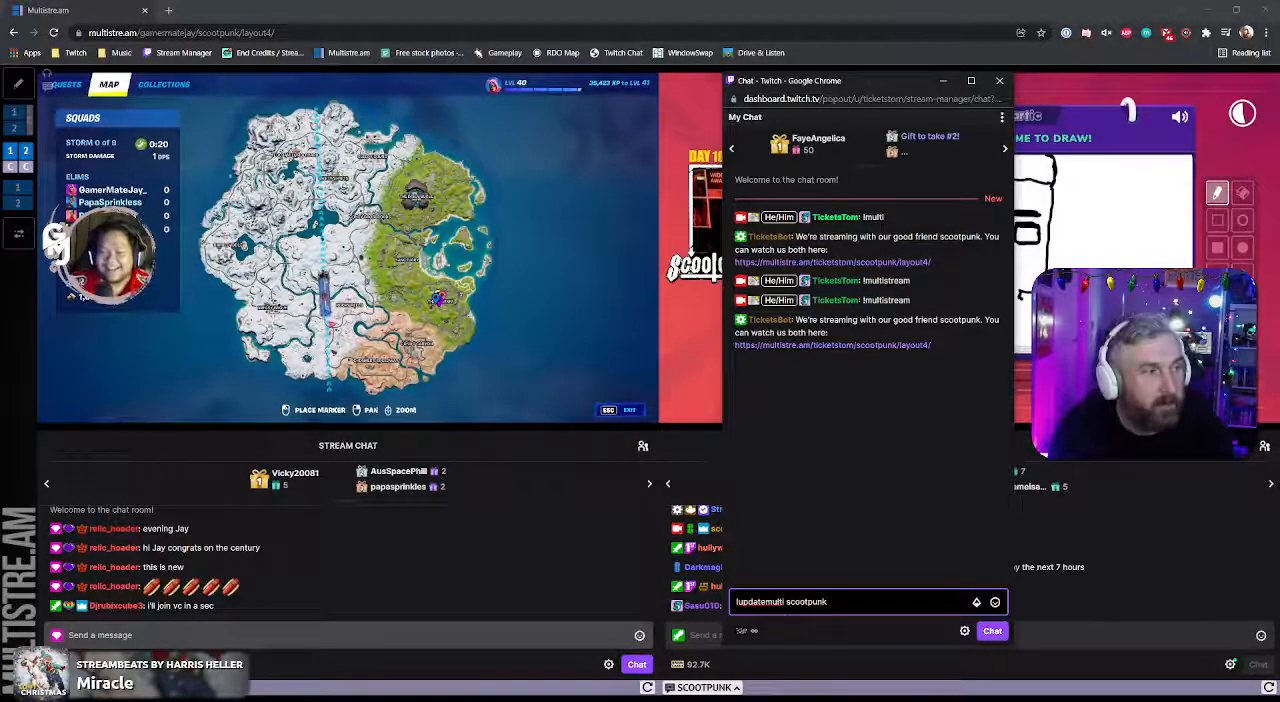
text(g)
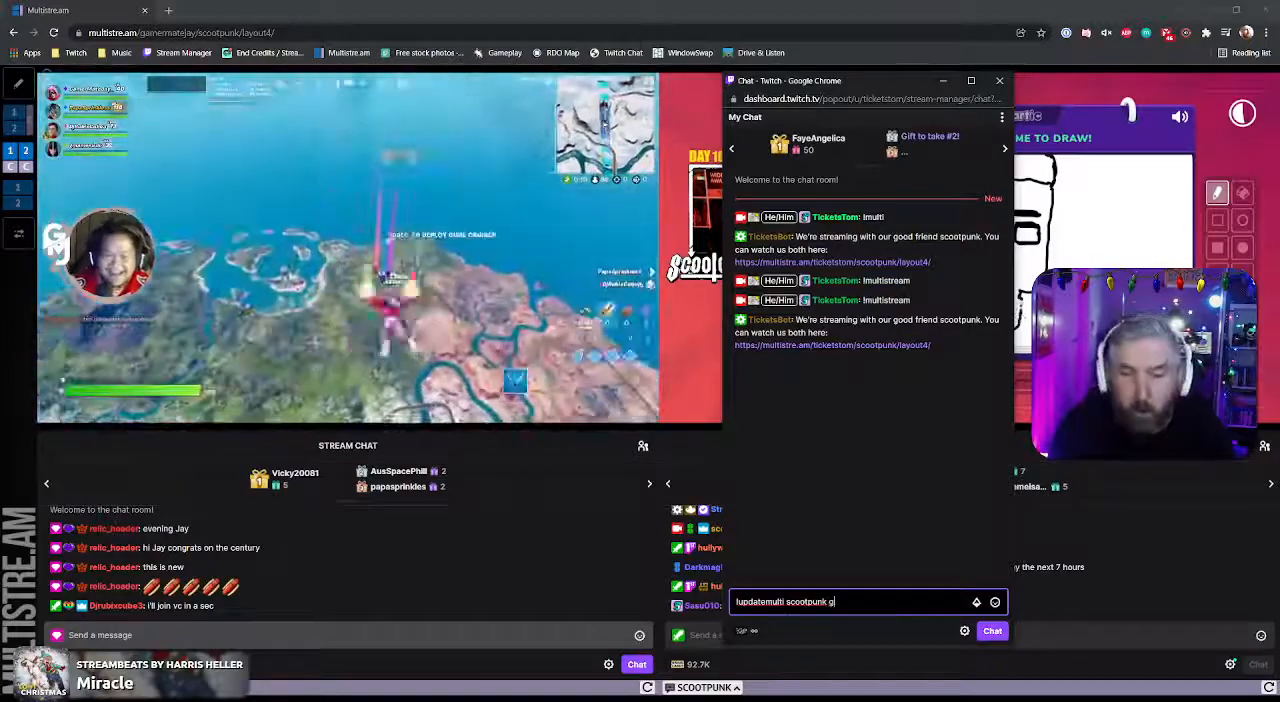
text(amermatejay)
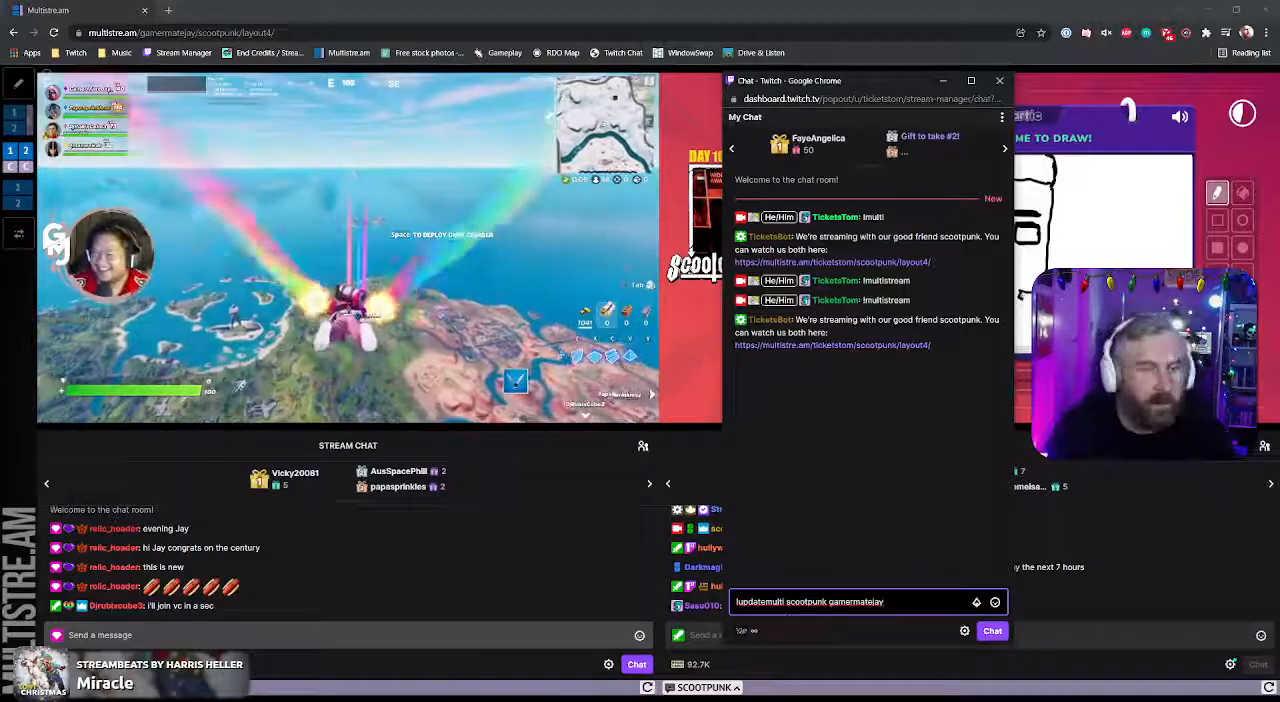
key(Return)
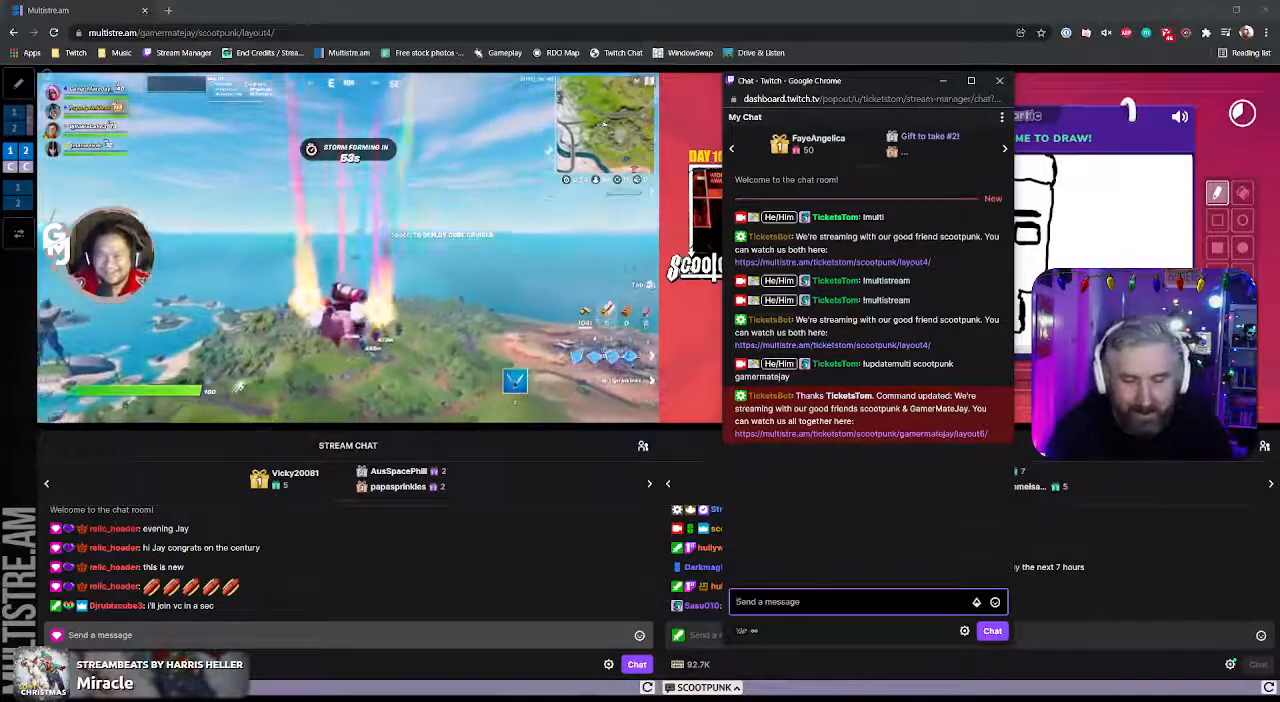
Step: Send !multi in the Twitch chat and open the multistream link from the bot's latest reply
text(!mu)
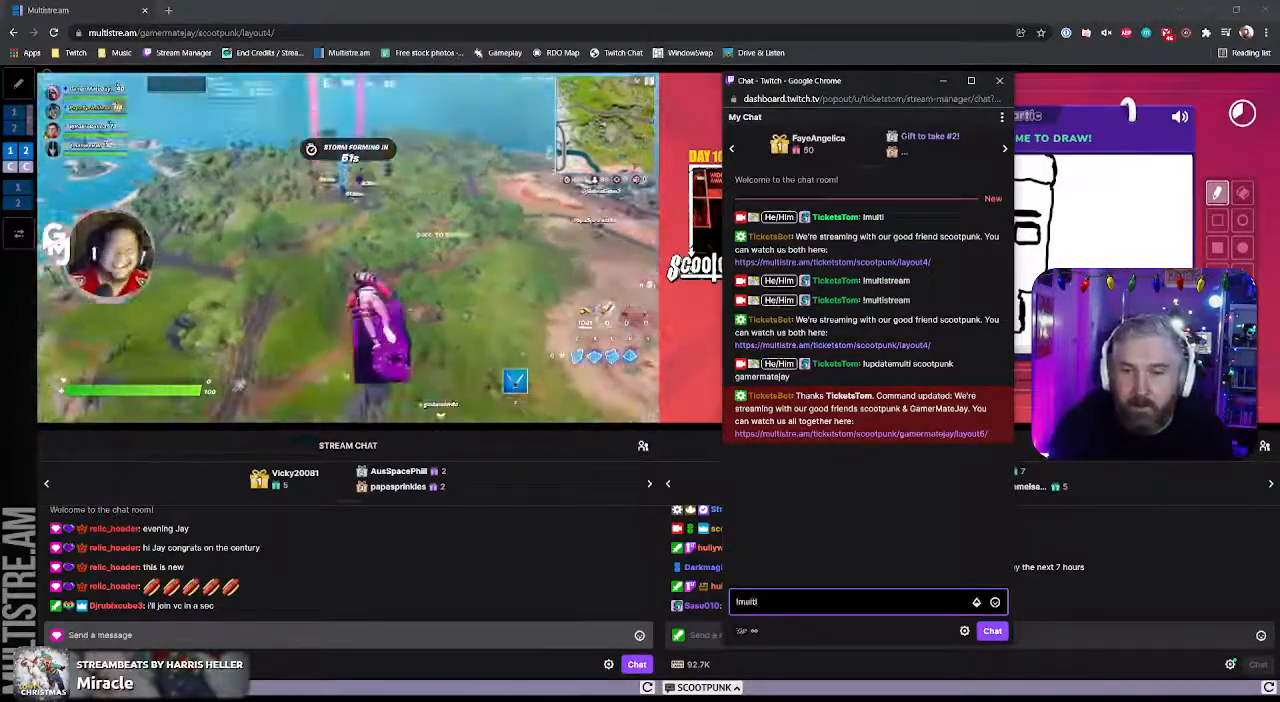
text(lti)
key(Return)
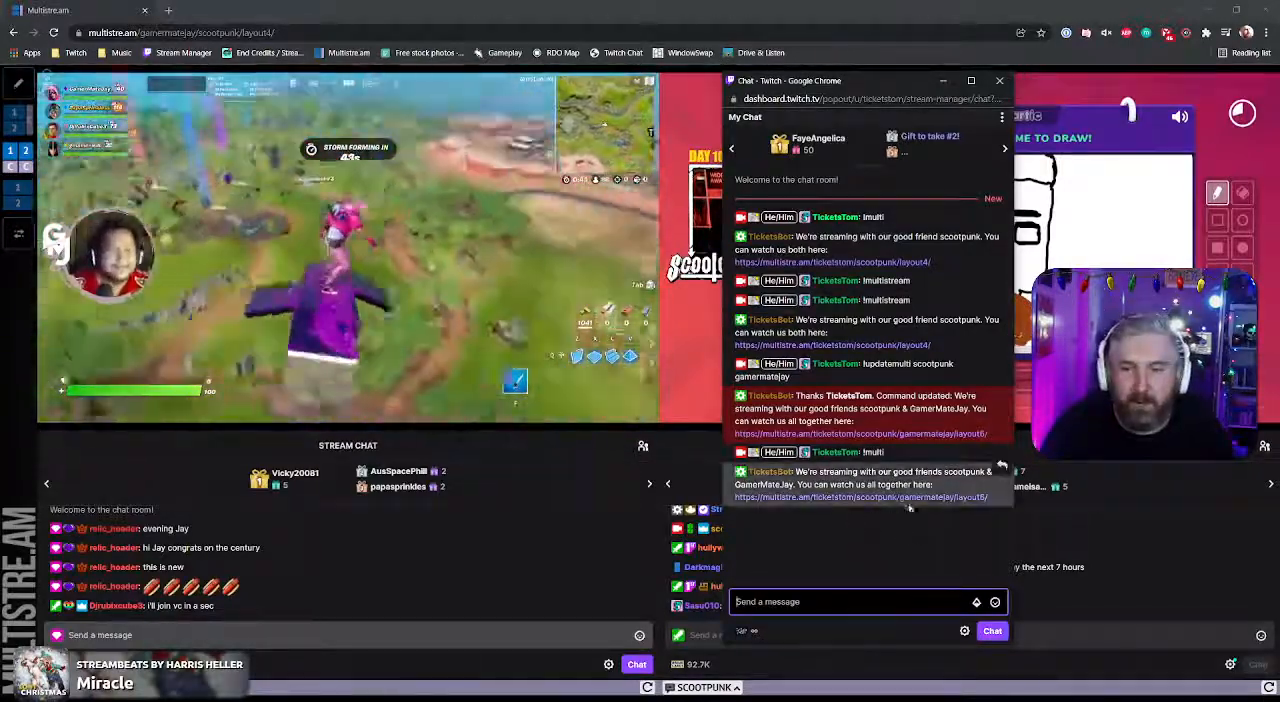
mouse_move(886, 502)
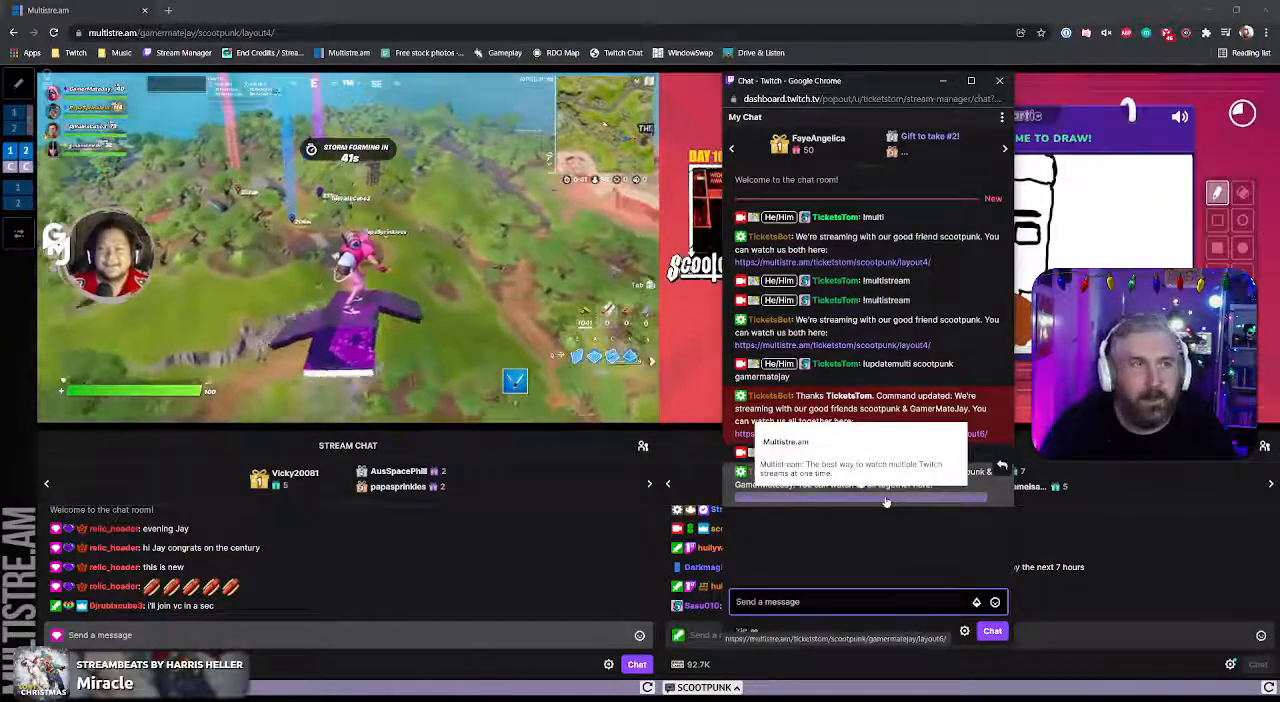
click(886, 502)
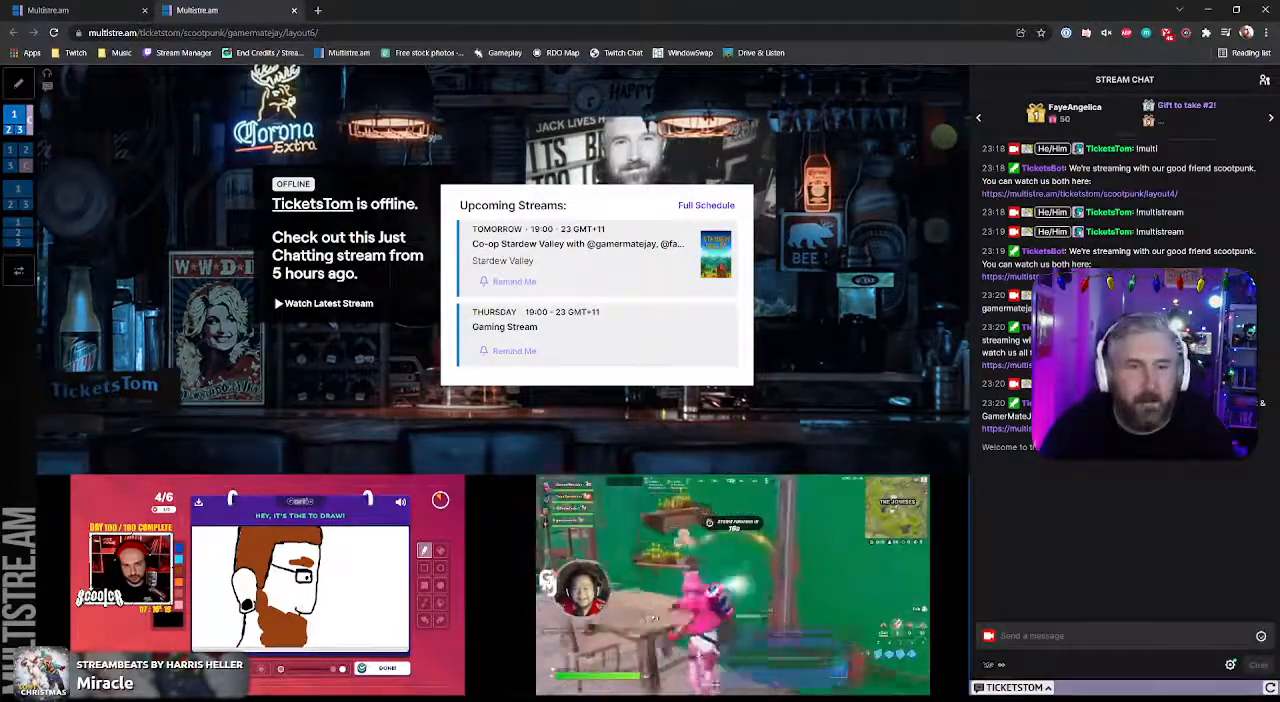
Step: Switch to Mix It Up and open the Multi Stream command in the Community group for editing
click(787, 657)
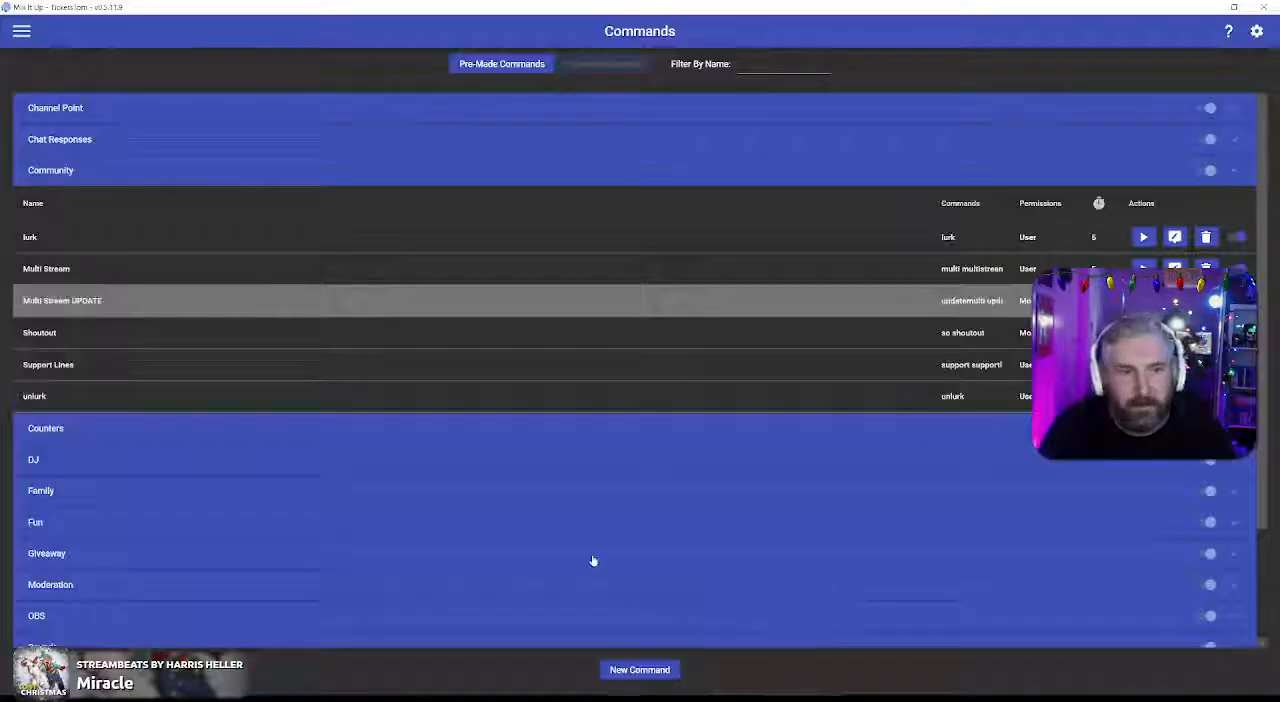
click(23, 34)
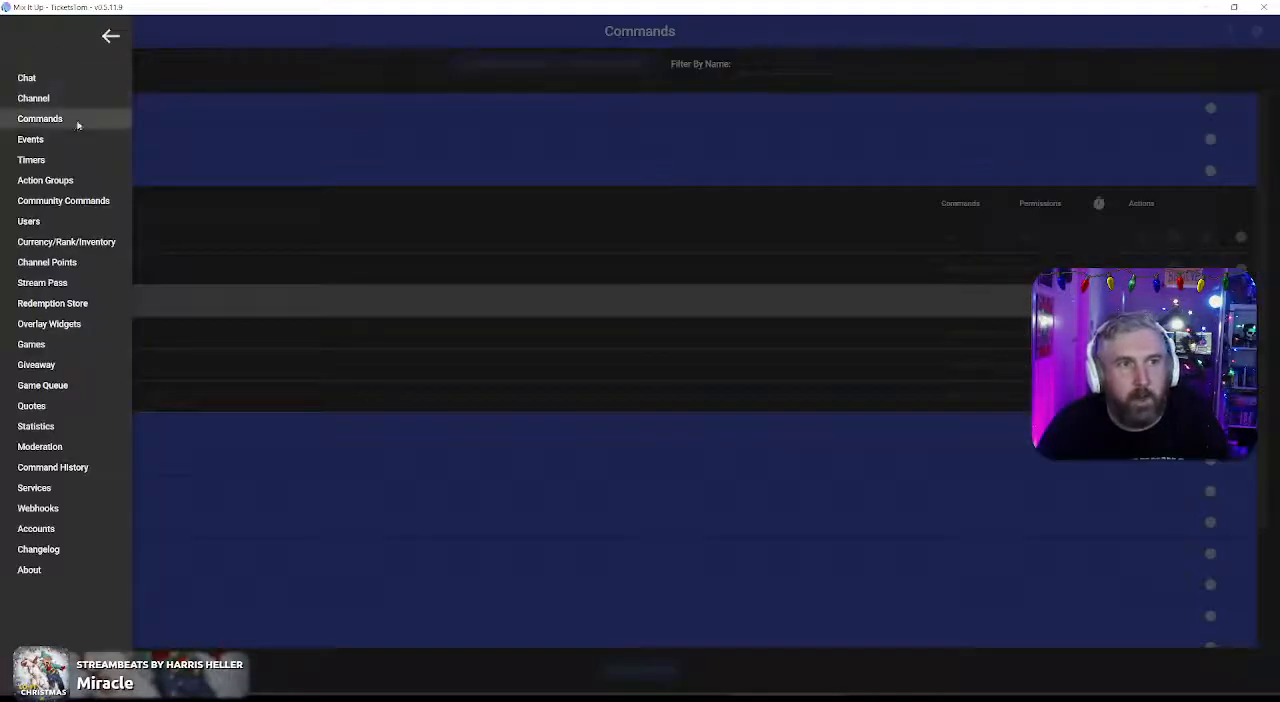
click(325, 140)
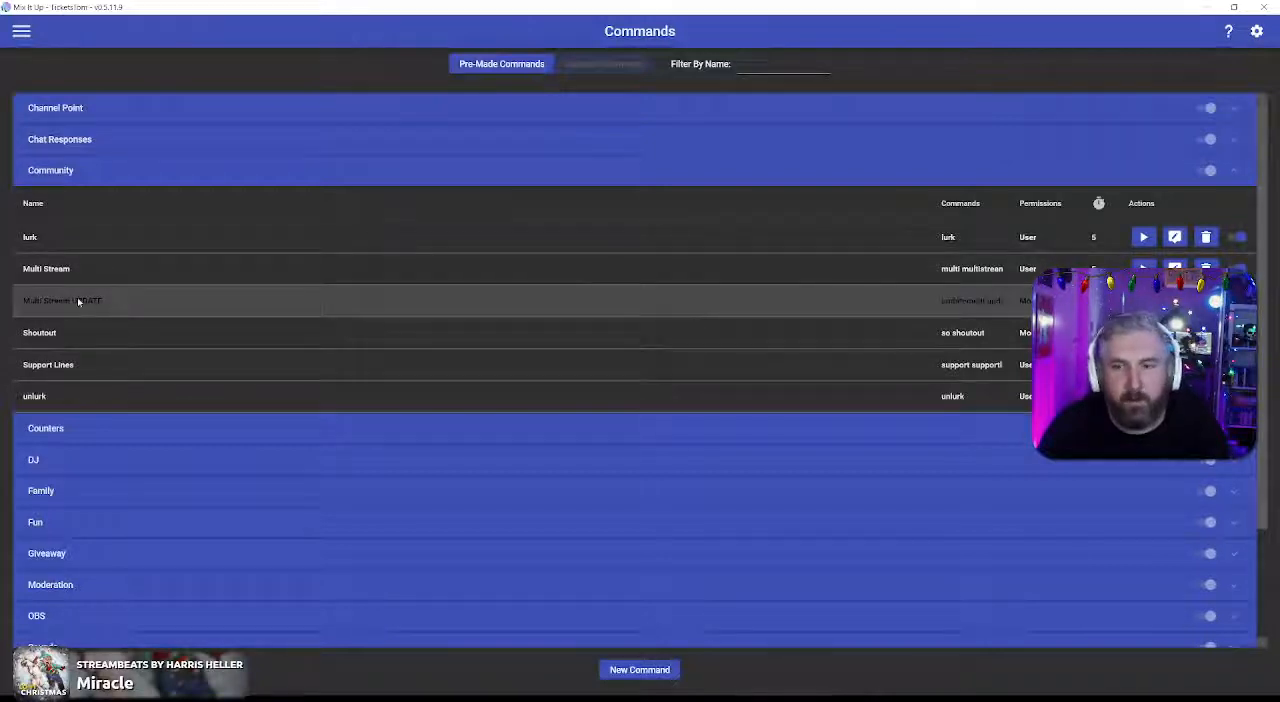
click(760, 308)
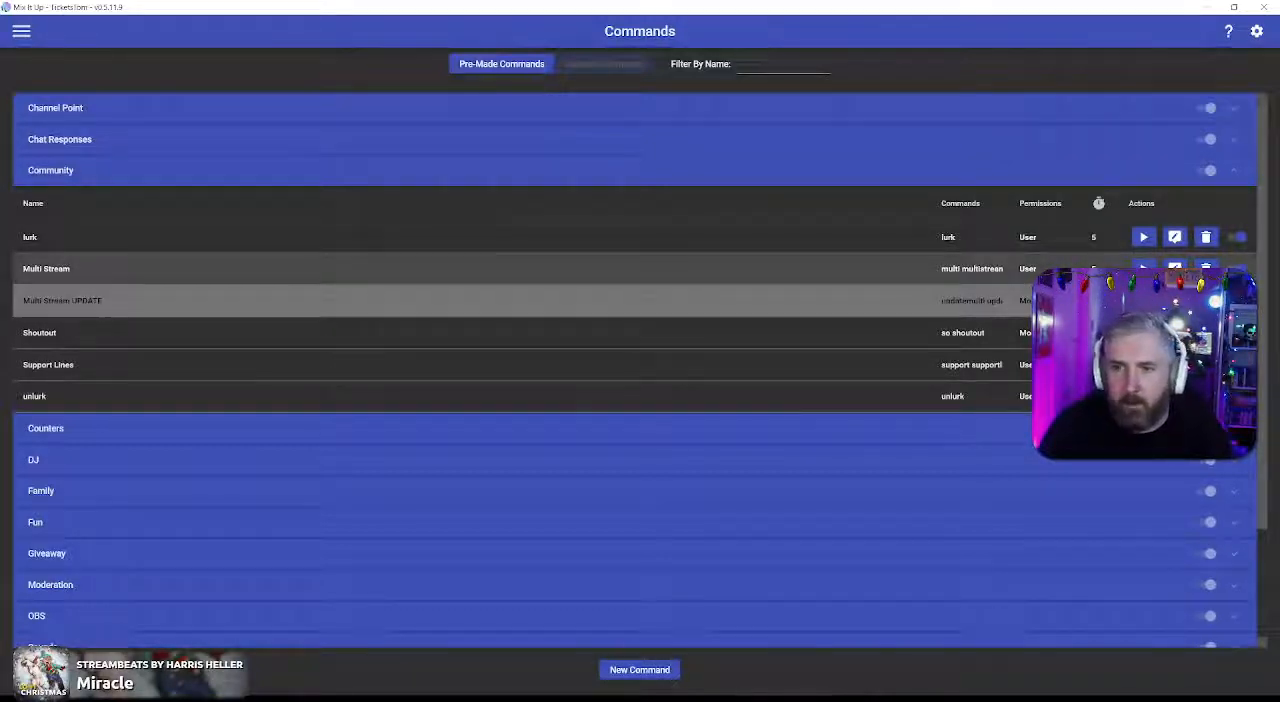
click(1174, 268)
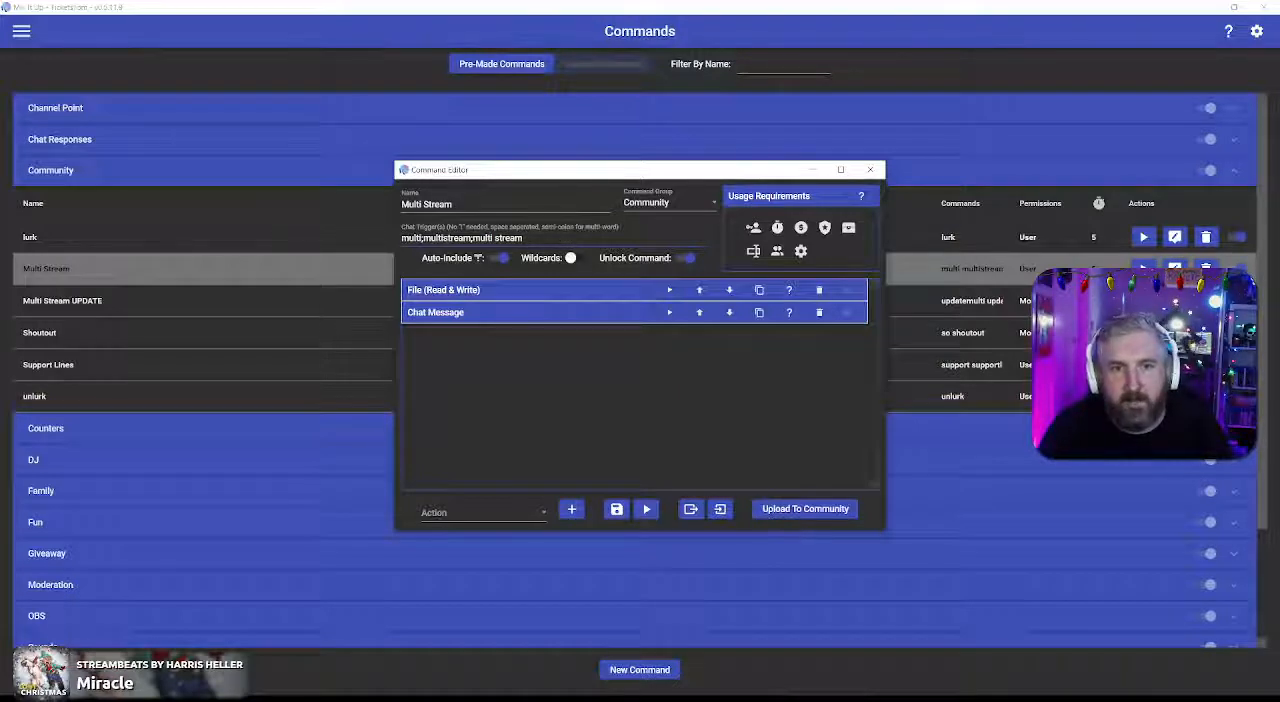
Step: Examine the Multi Stream command's chat triggers, its Read From File settings and its Chat Message action, and close the editor
drag(472, 238, 526, 238)
click(536, 238)
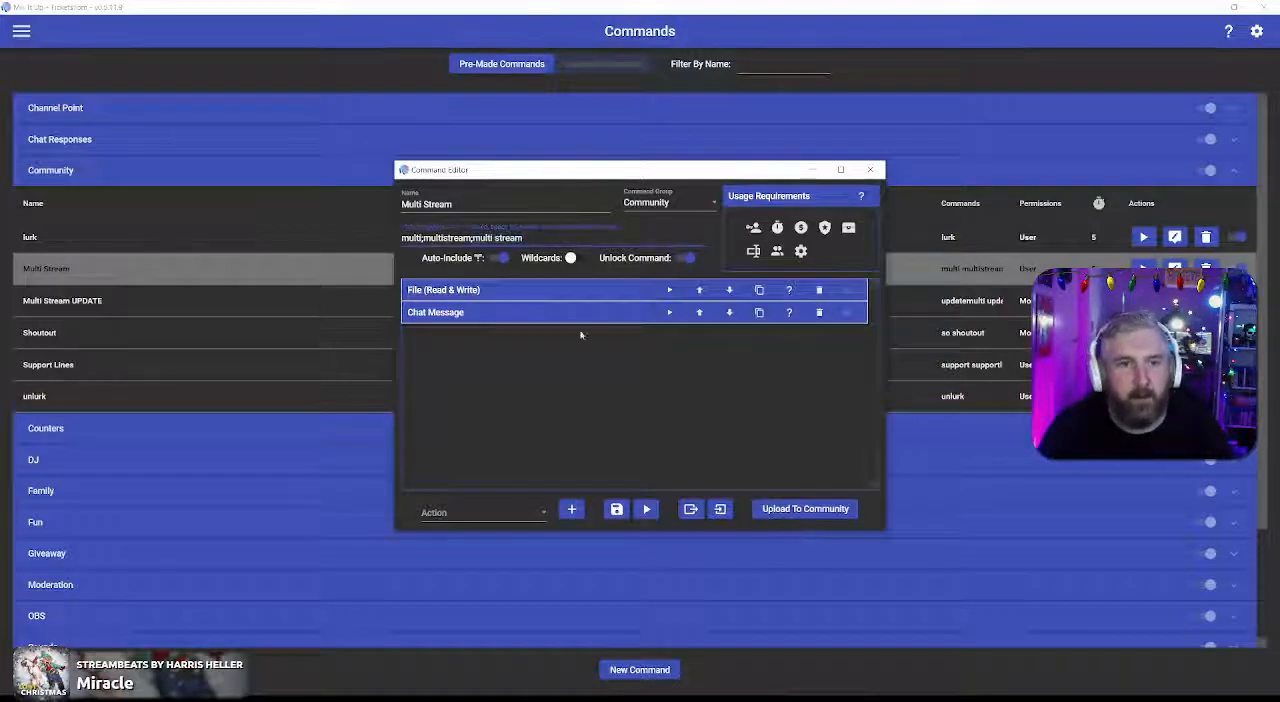
click(564, 366)
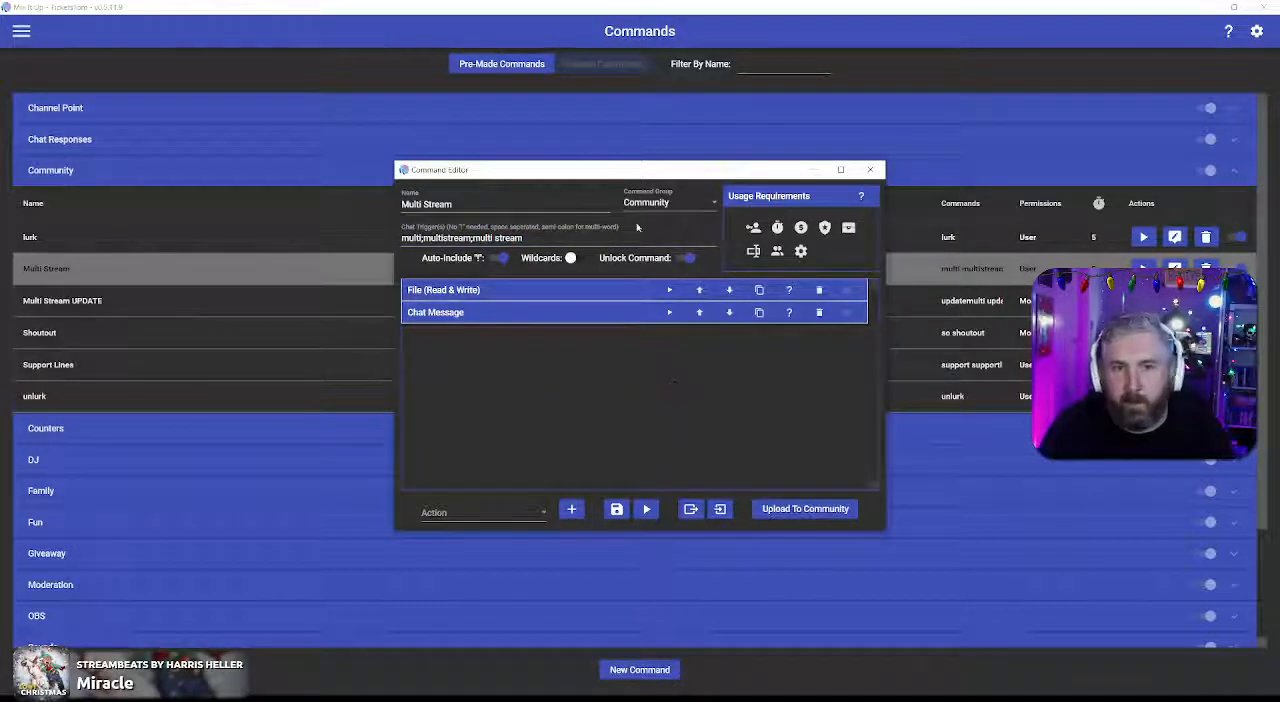
click(584, 294)
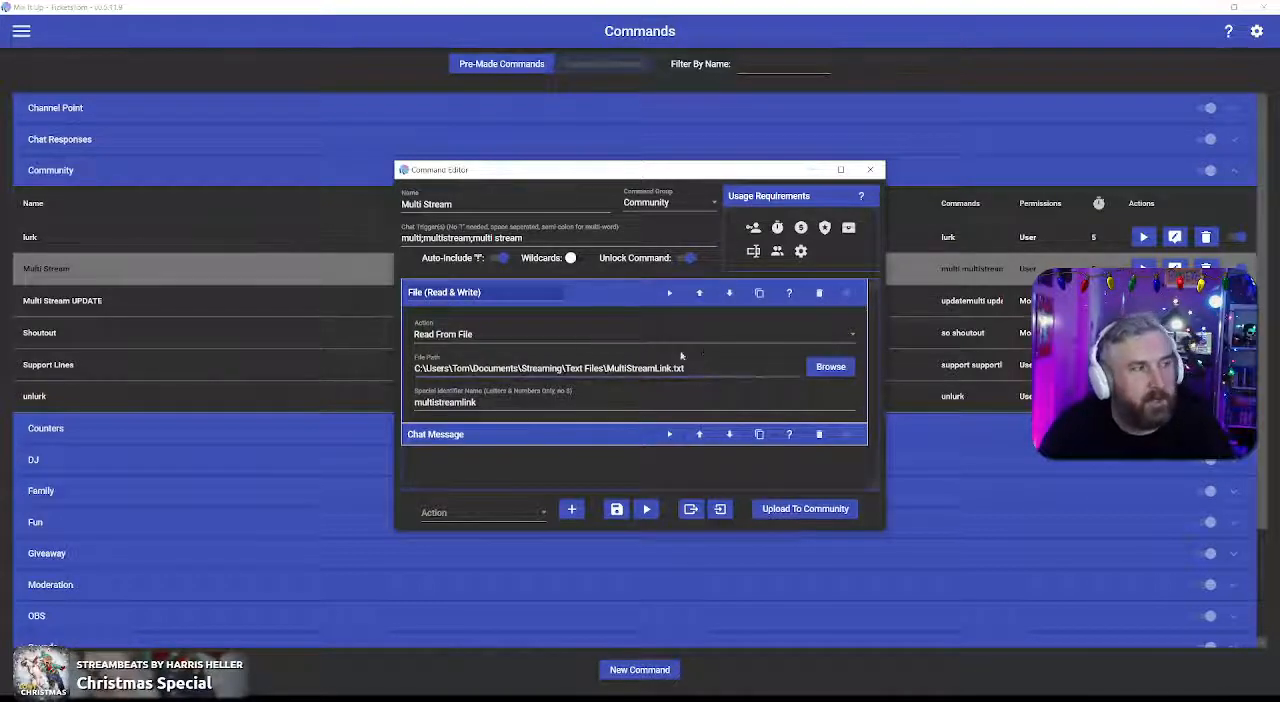
click(604, 436)
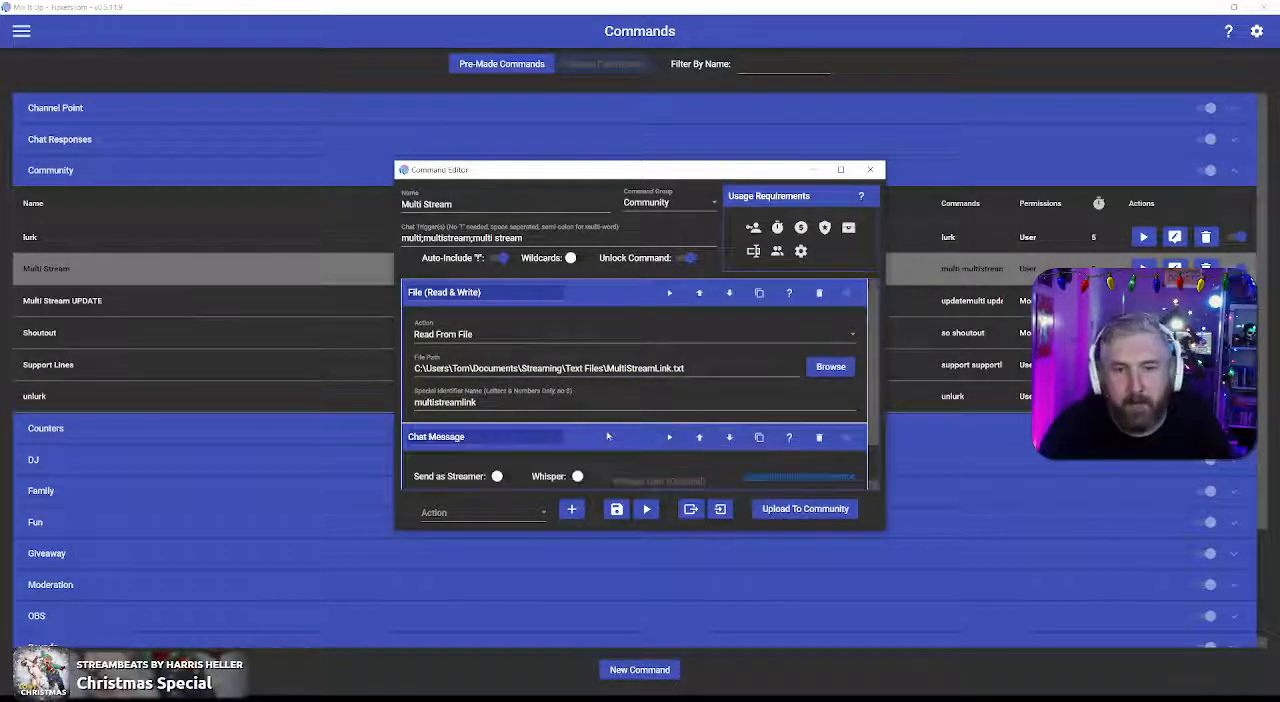
scroll(636, 400, down, 2)
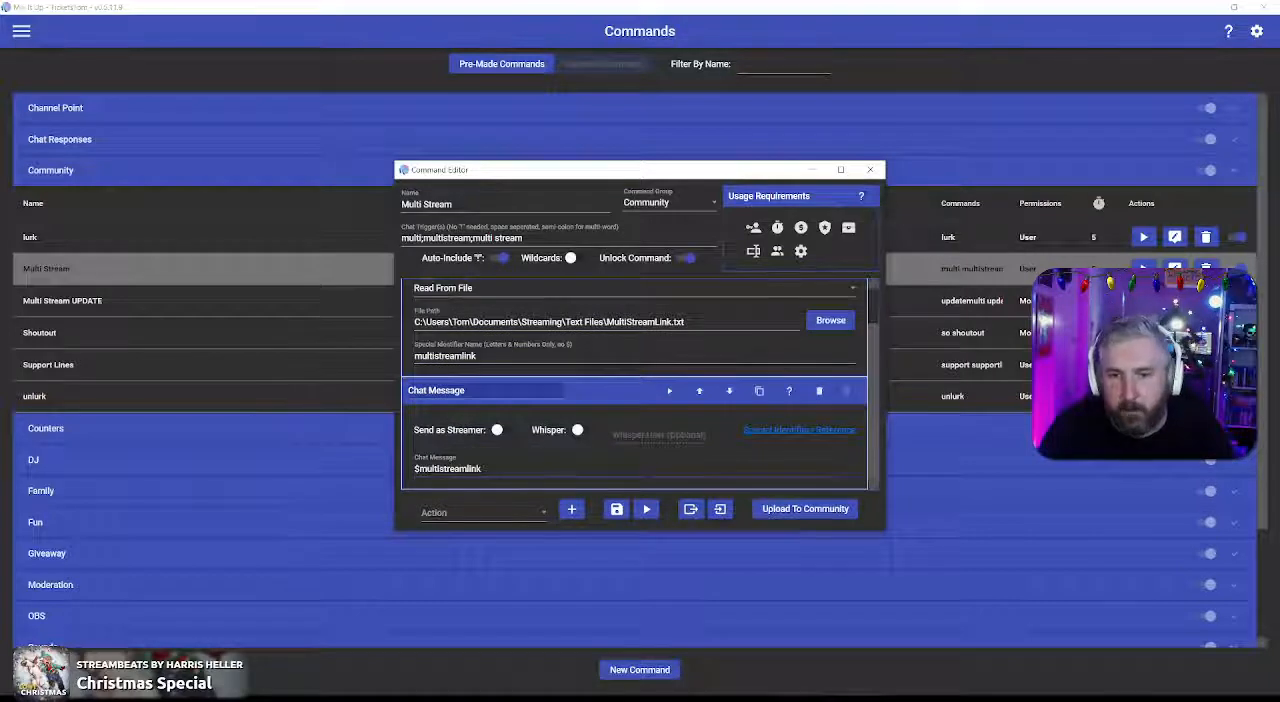
click(610, 393)
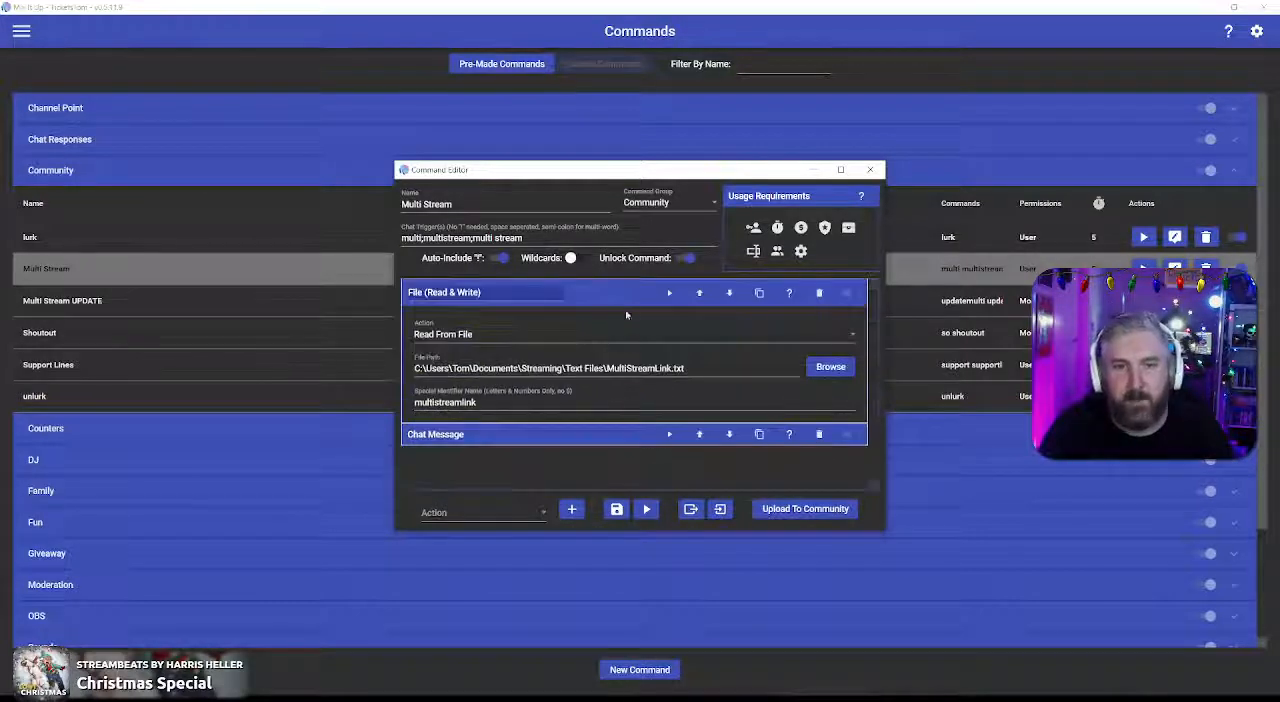
click(627, 293)
click(870, 169)
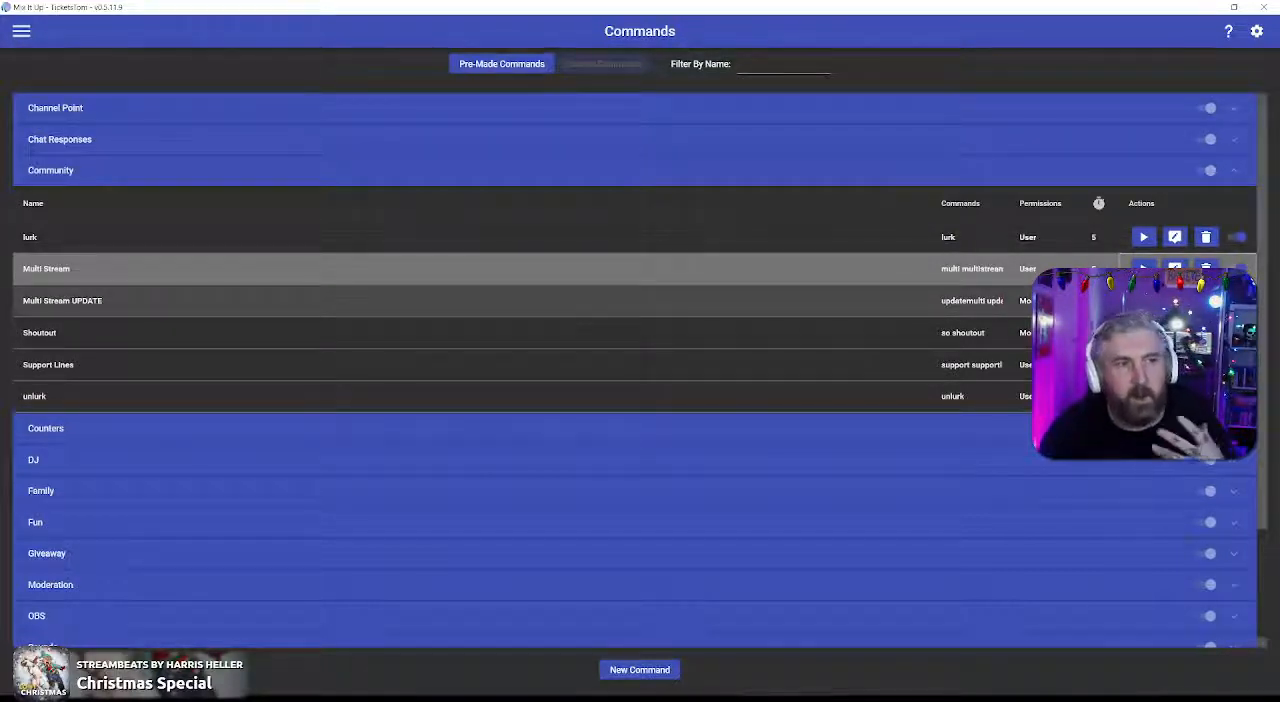
Step: Look over the chat triggers and action list of the Multi Stream UPDATE command, and close its editor
double_click(573, 300)
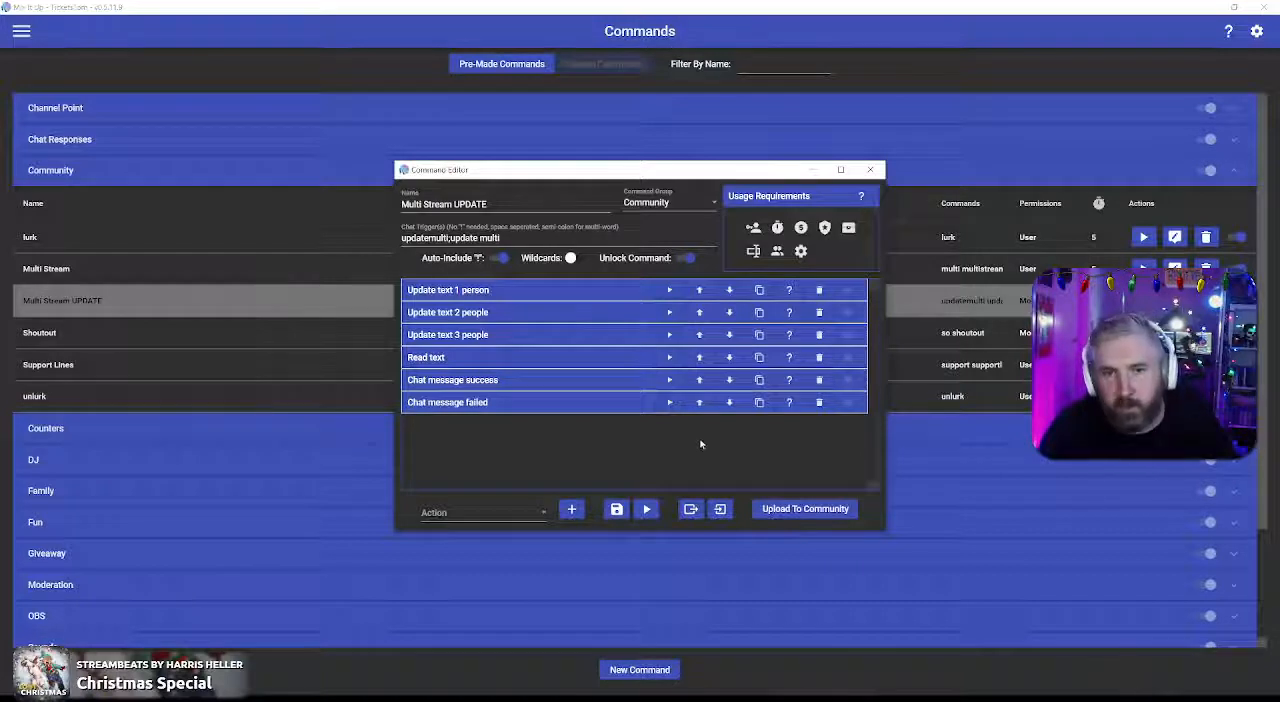
click(868, 176)
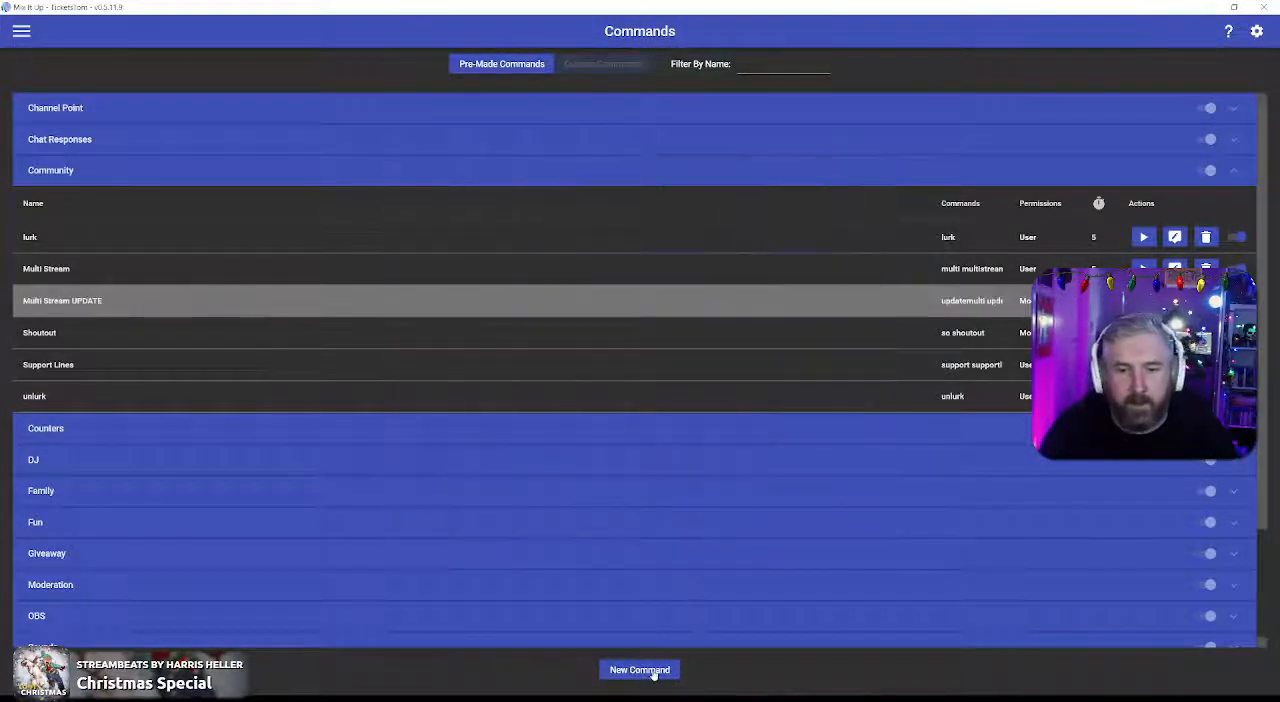
Step: Create a new command and import its actions from the Multi Stream UPDATE.miucommand file on the Desktop
click(653, 672)
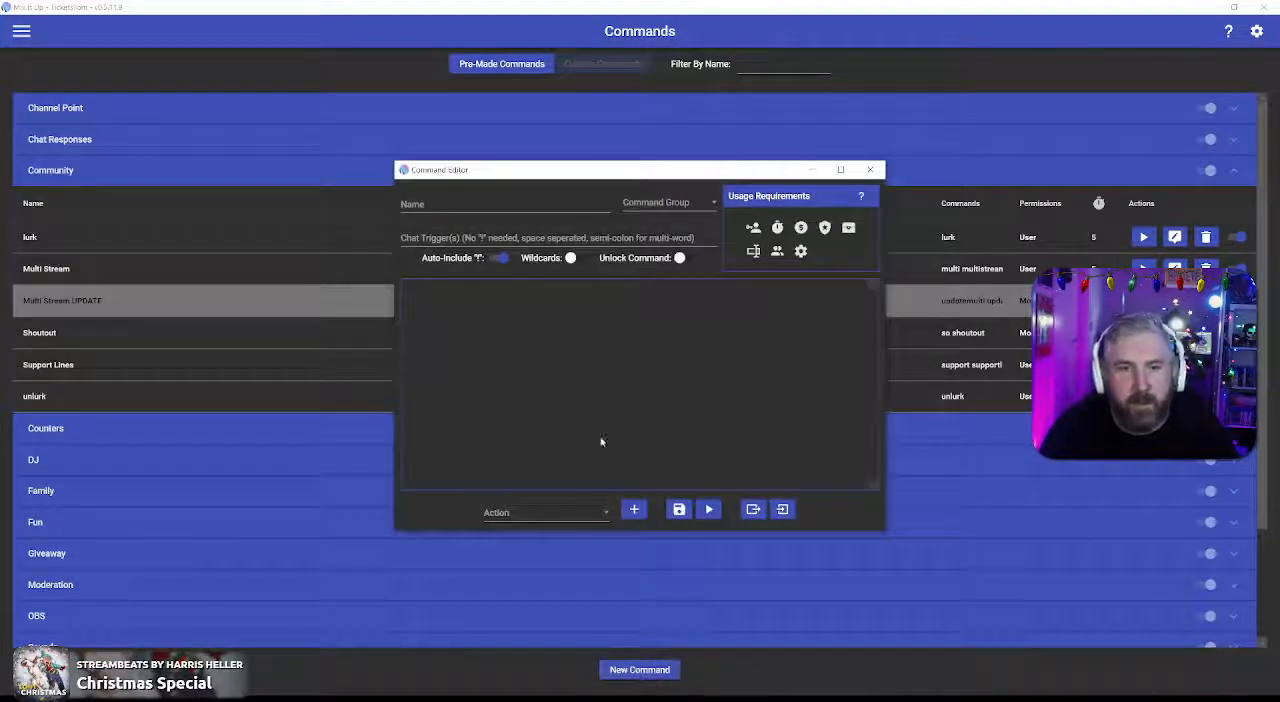
click(783, 510)
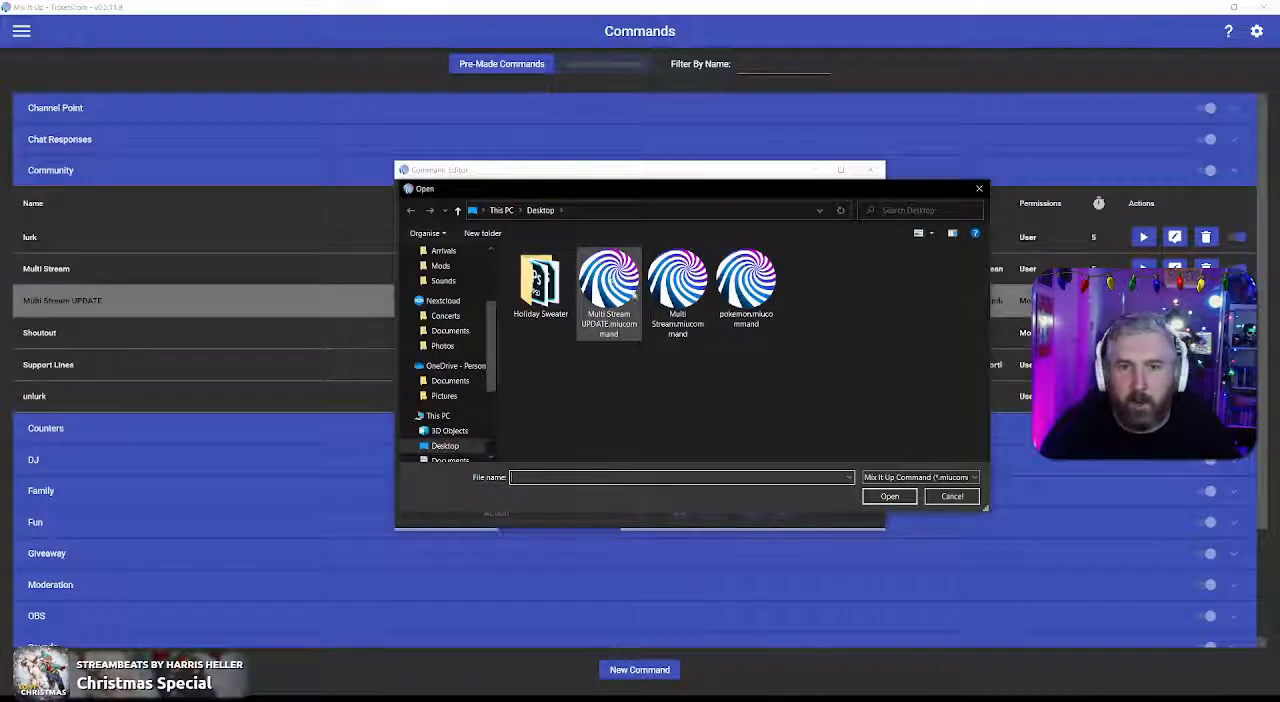
click(609, 284)
click(672, 290)
click(609, 290)
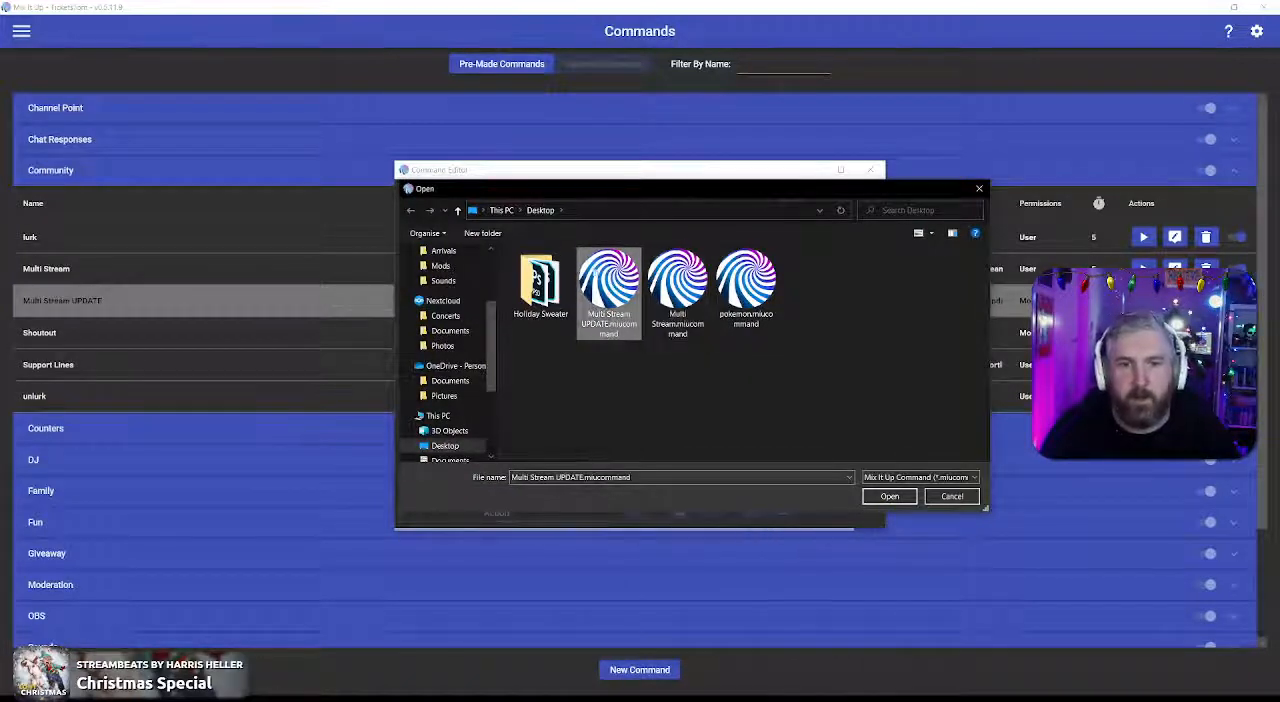
click(889, 497)
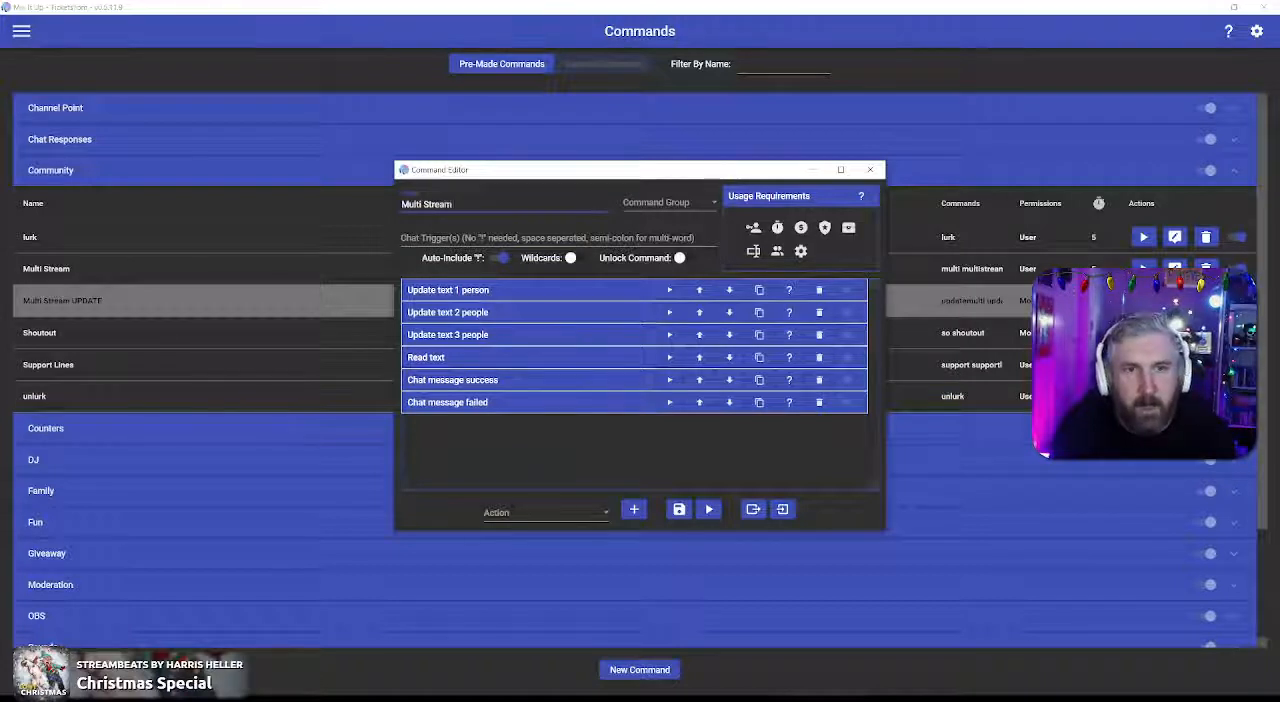
Step: Name the new command "Multi Stream Update" and set its chat triggers to "updatemulti;update multi;"
text(pdate)
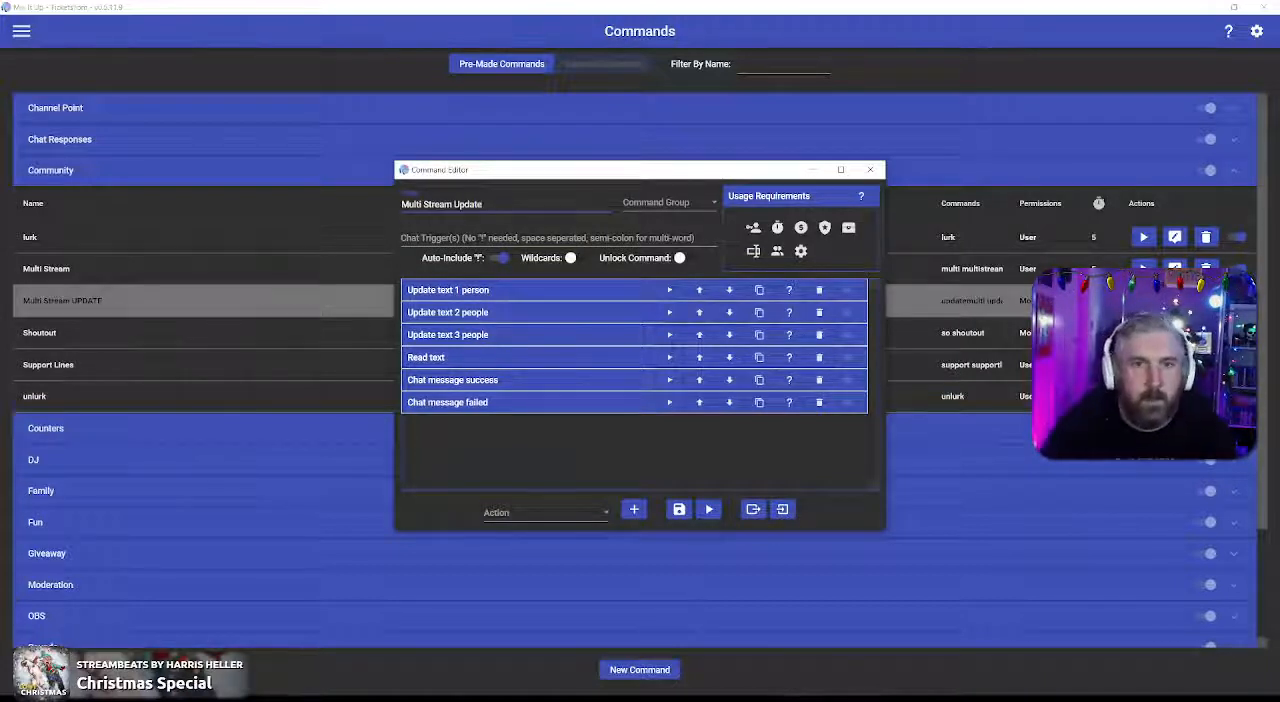
key(Tab)
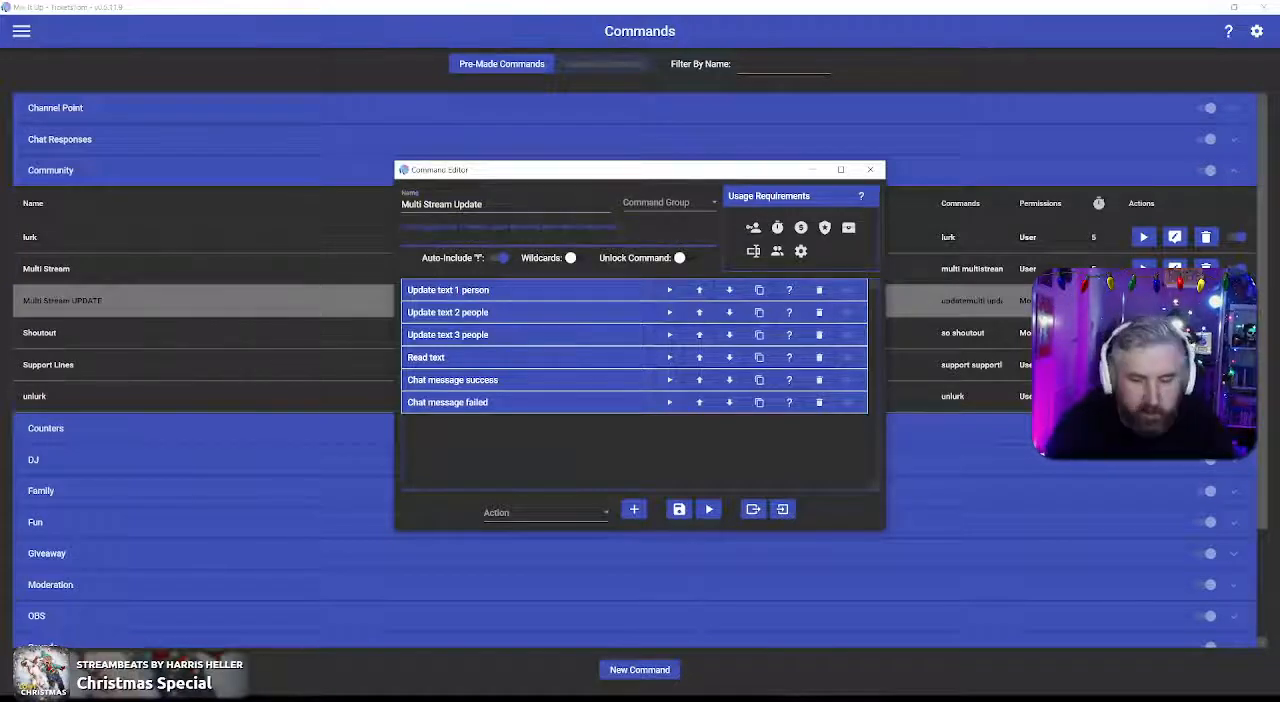
text(update)
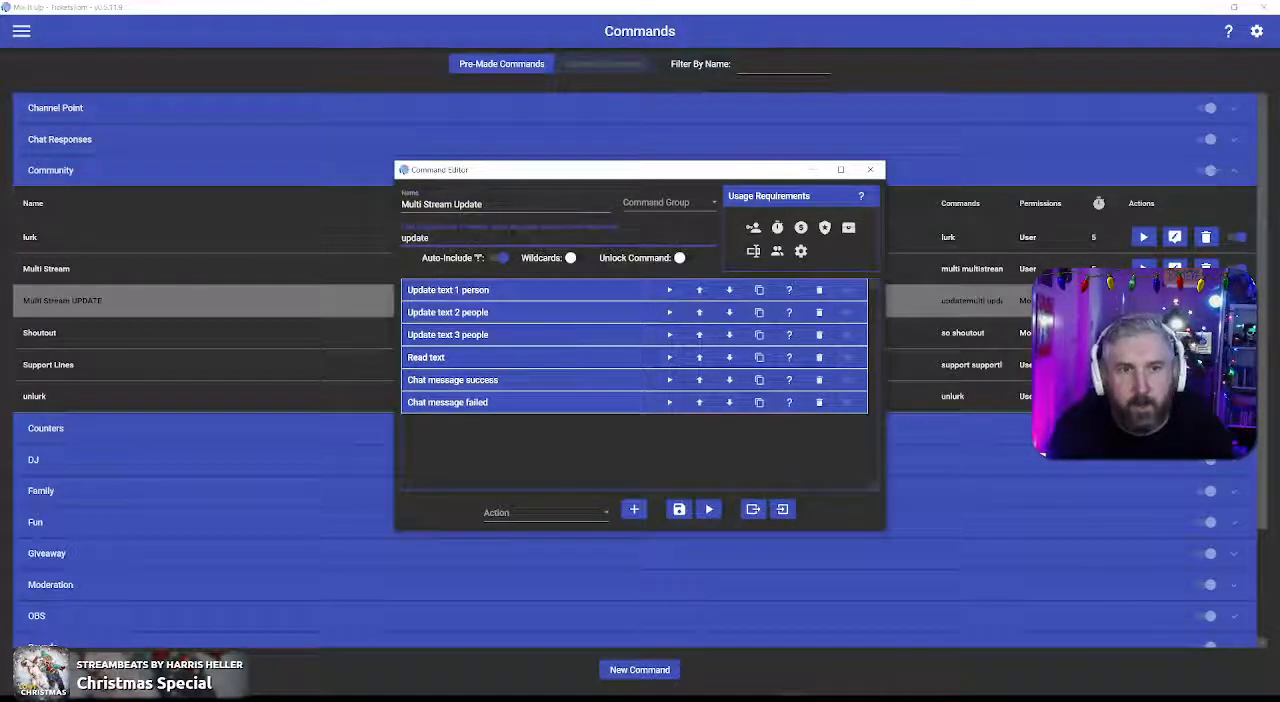
text(multi;update multi;)
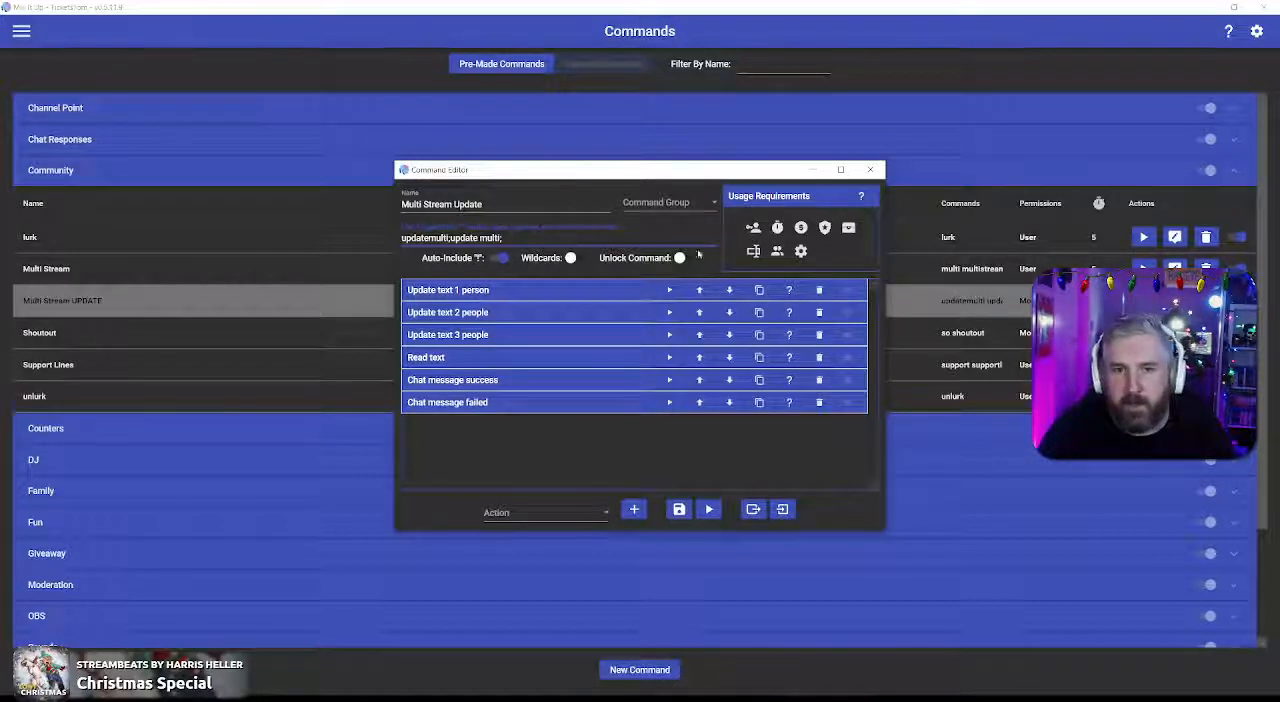
Step: Restrict the new command's usage requirement to the Mod role
mouse_move(686, 261)
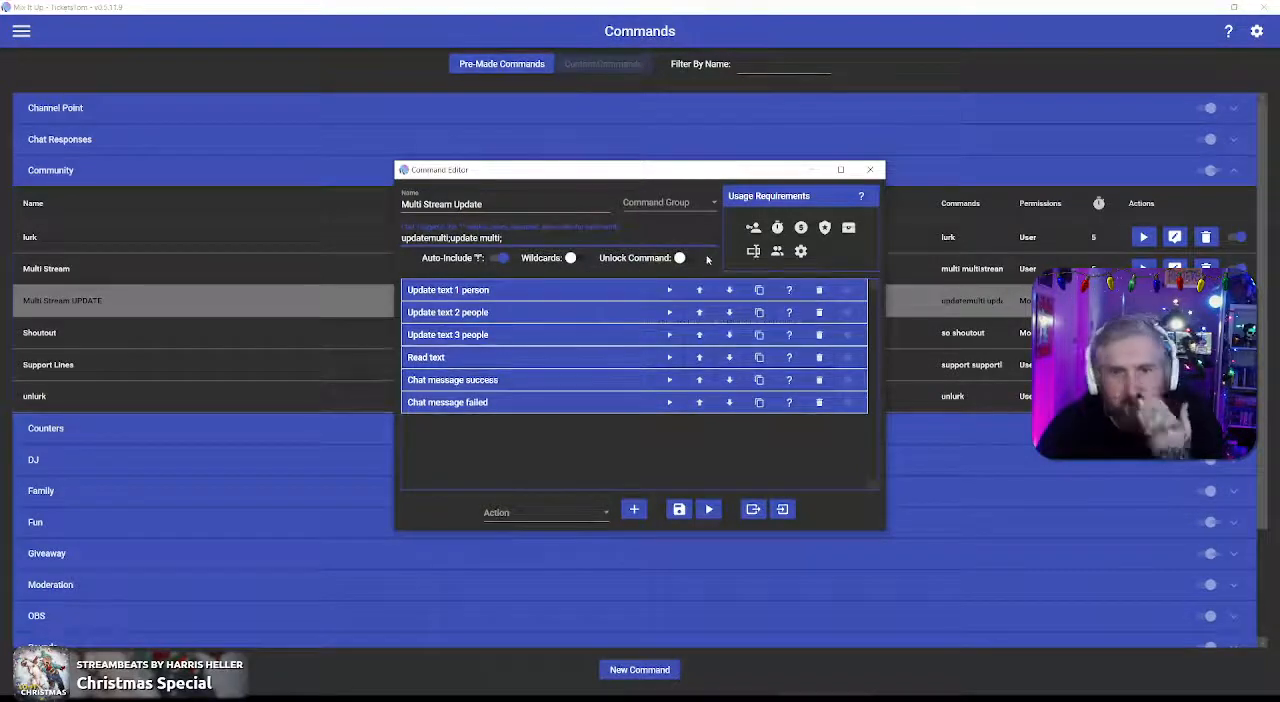
click(754, 229)
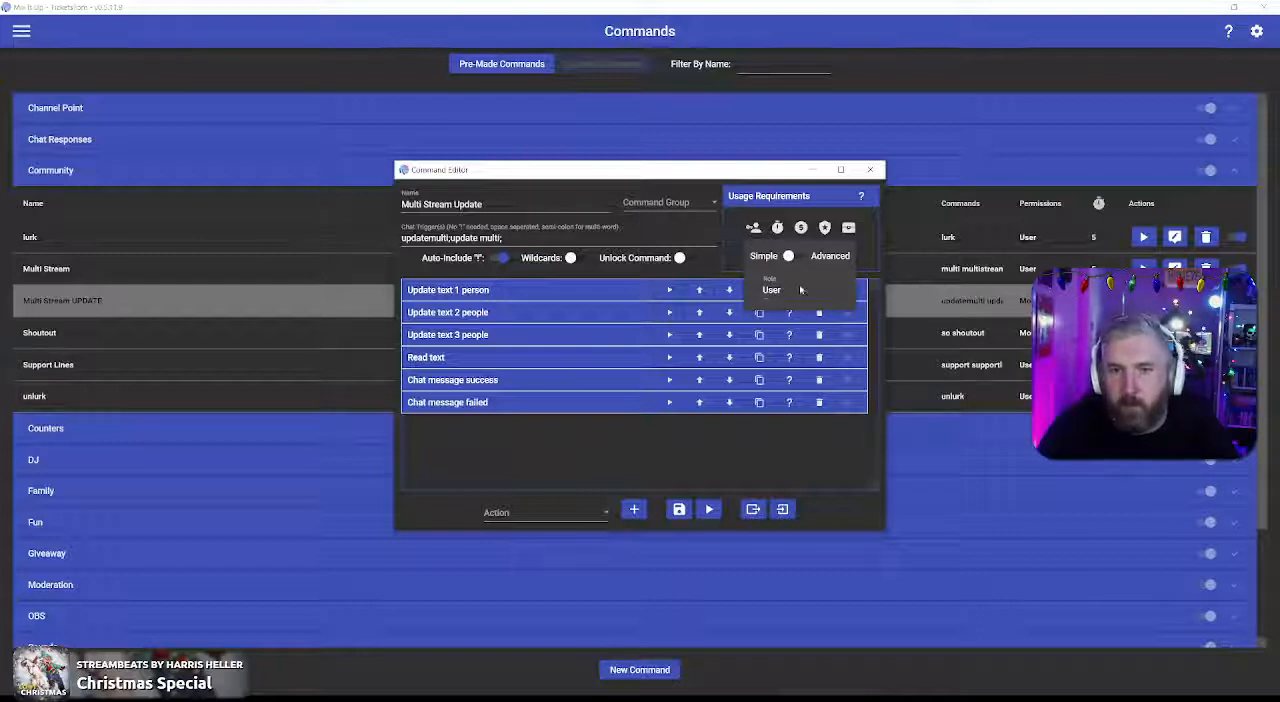
click(816, 289)
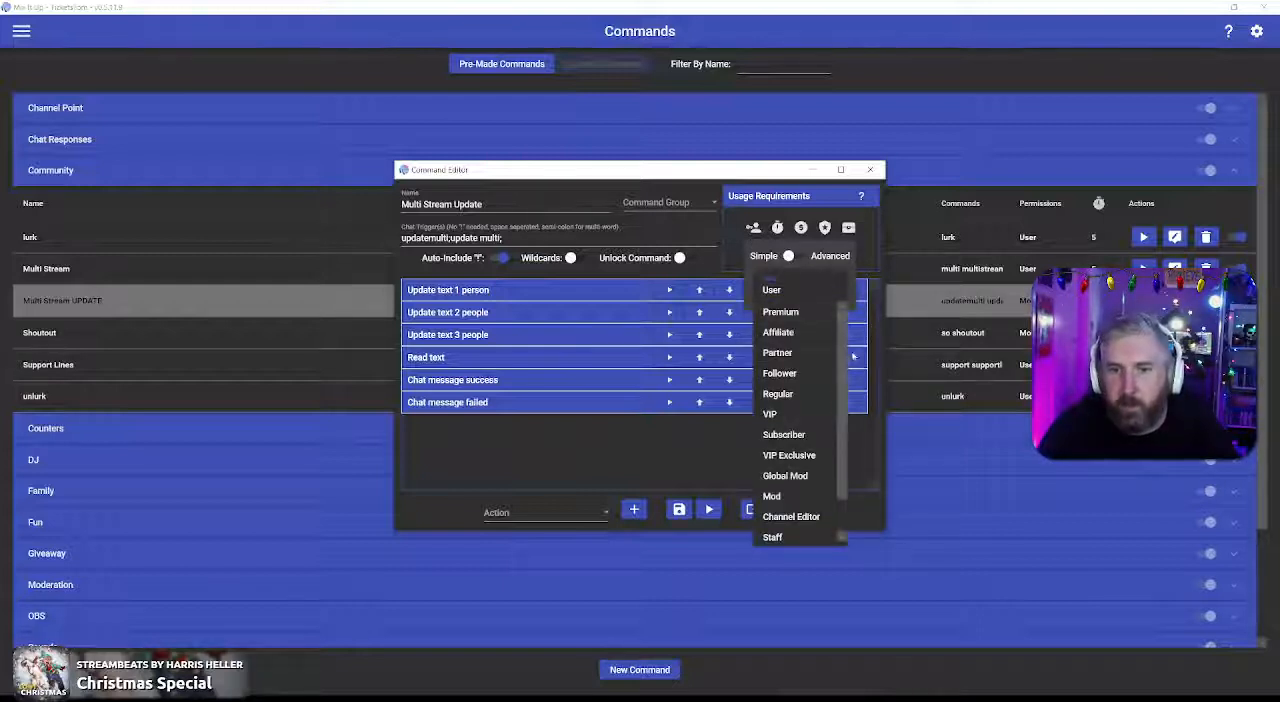
scroll(843, 387, down, 1)
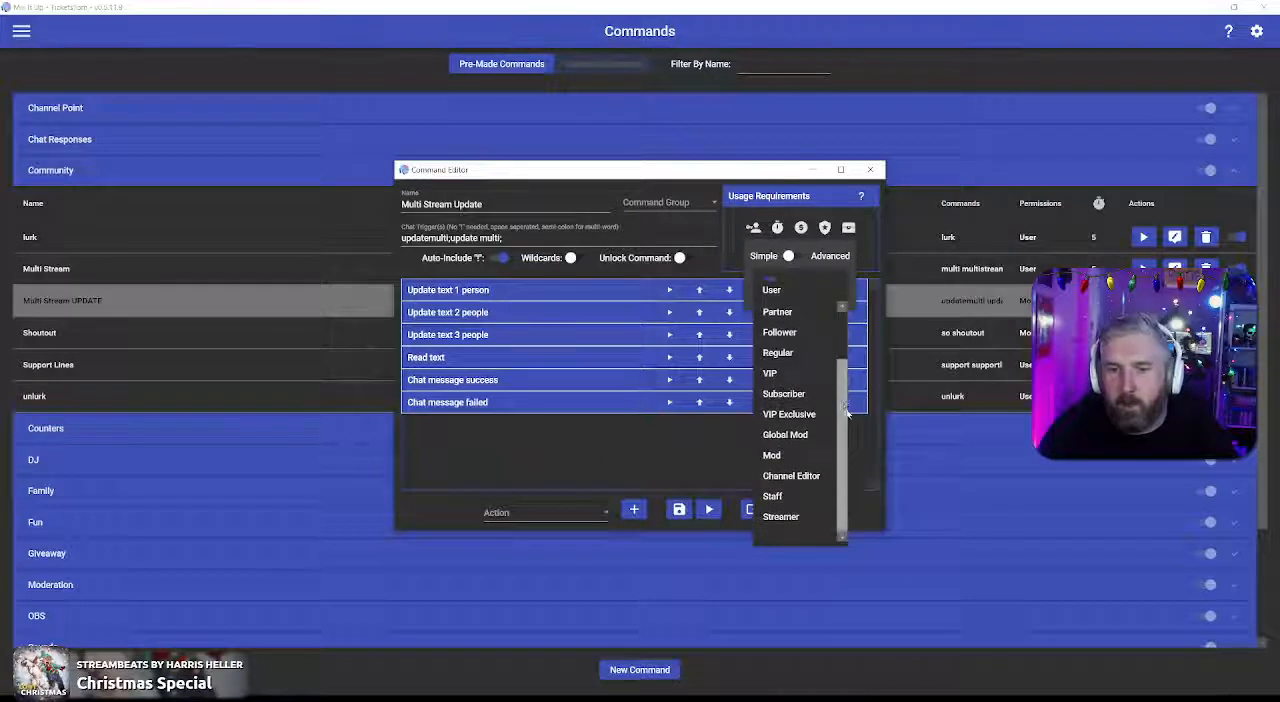
click(795, 449)
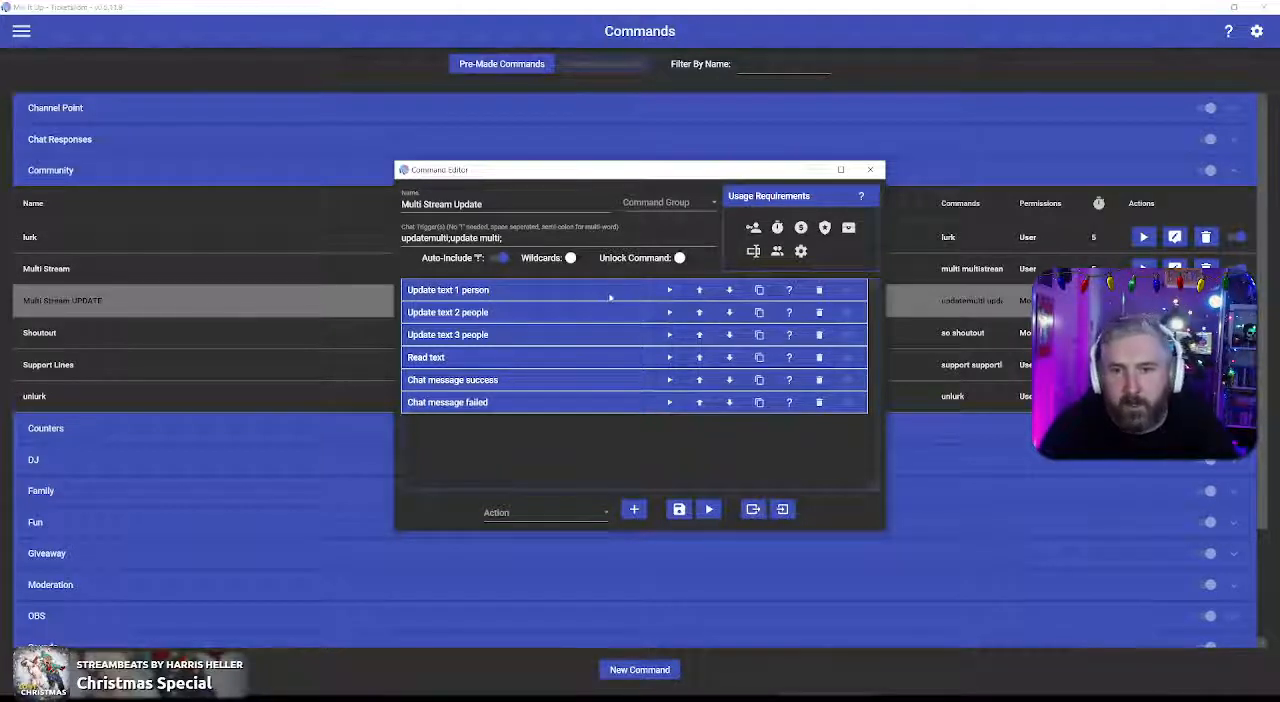
Step: Examine the $argcount condition and Save To File settings inside the "Update text 1 person" action
click(535, 290)
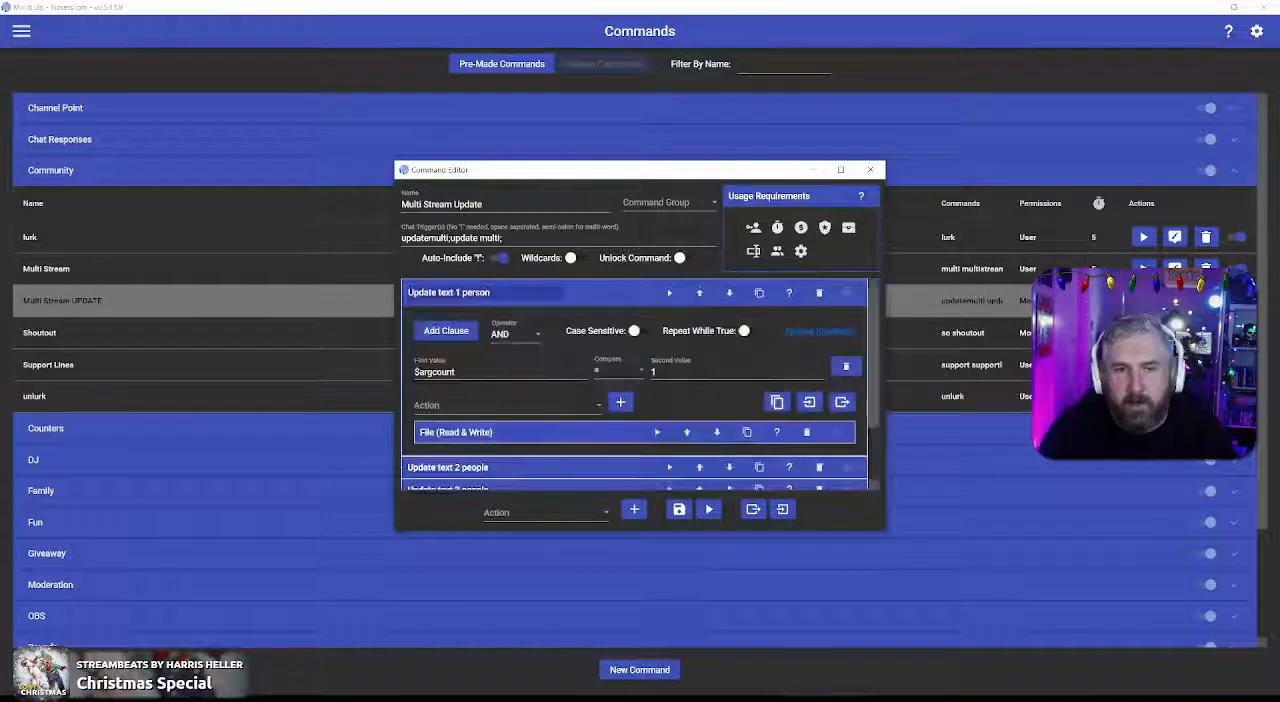
click(569, 432)
scroll(874, 418, down, 3)
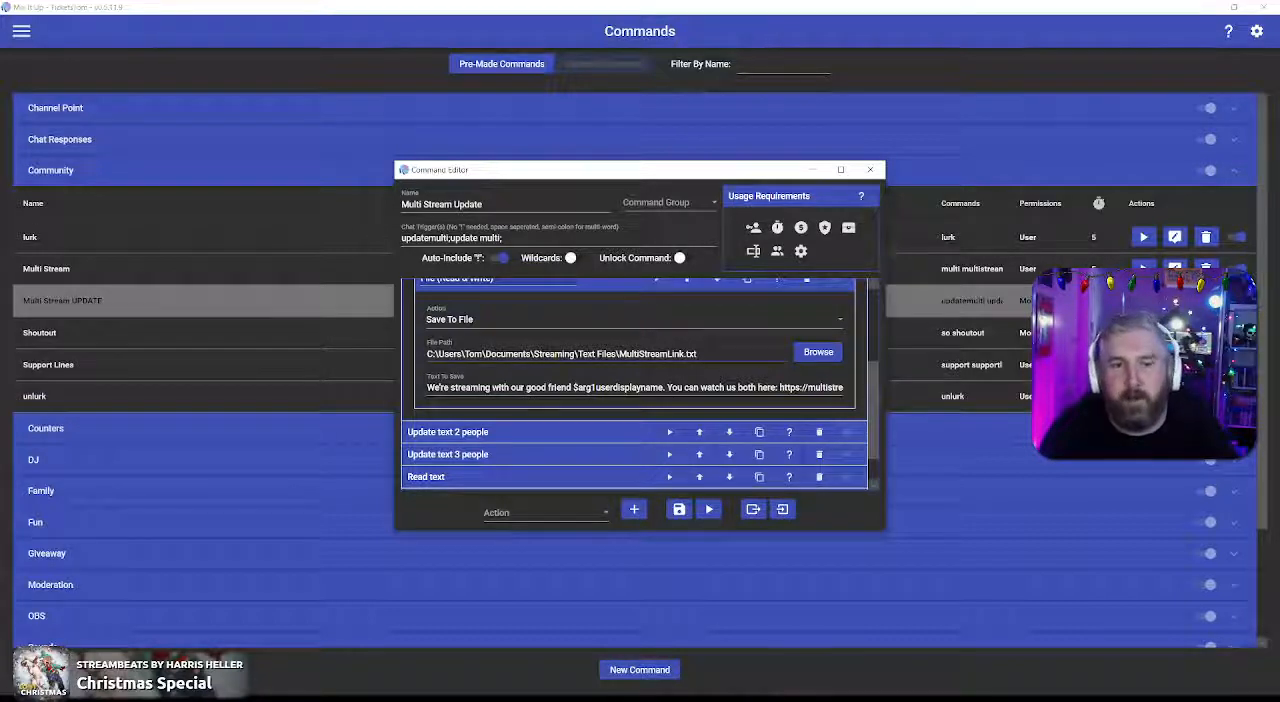
click(607, 286)
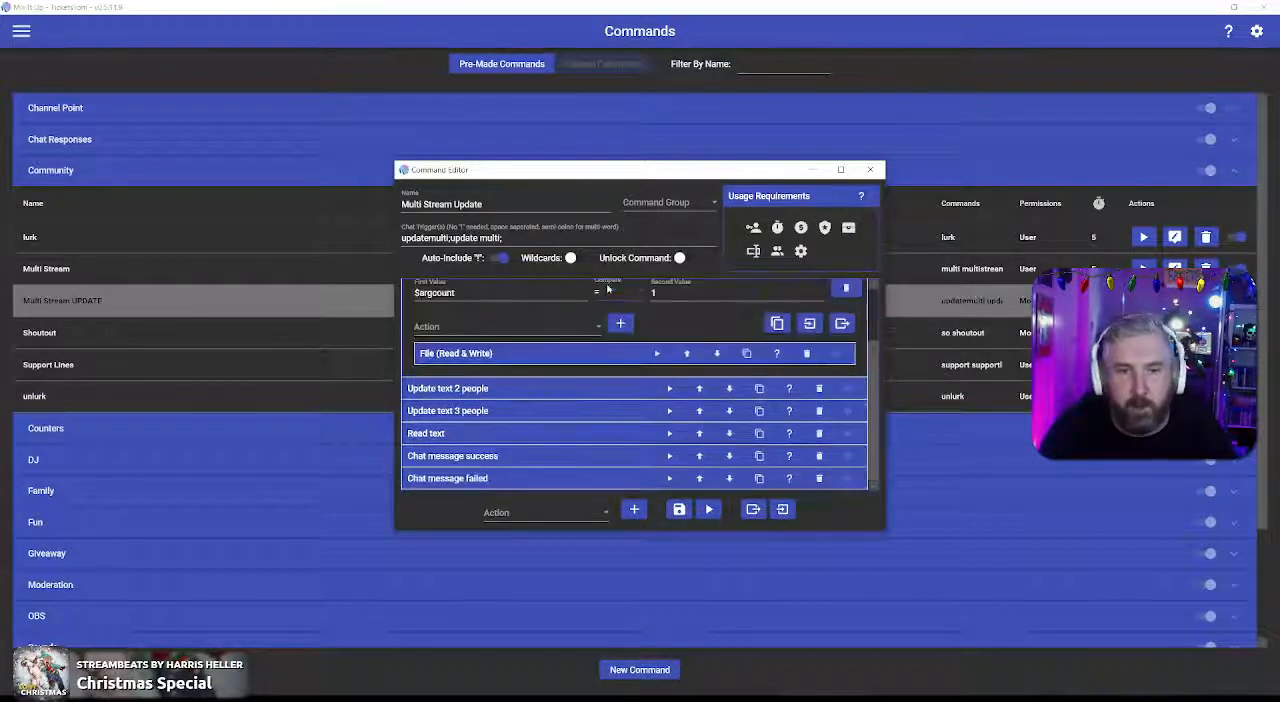
Step: Examine the $argcount condition, file path and text to save inside the "Update text 2 people" action
click(593, 388)
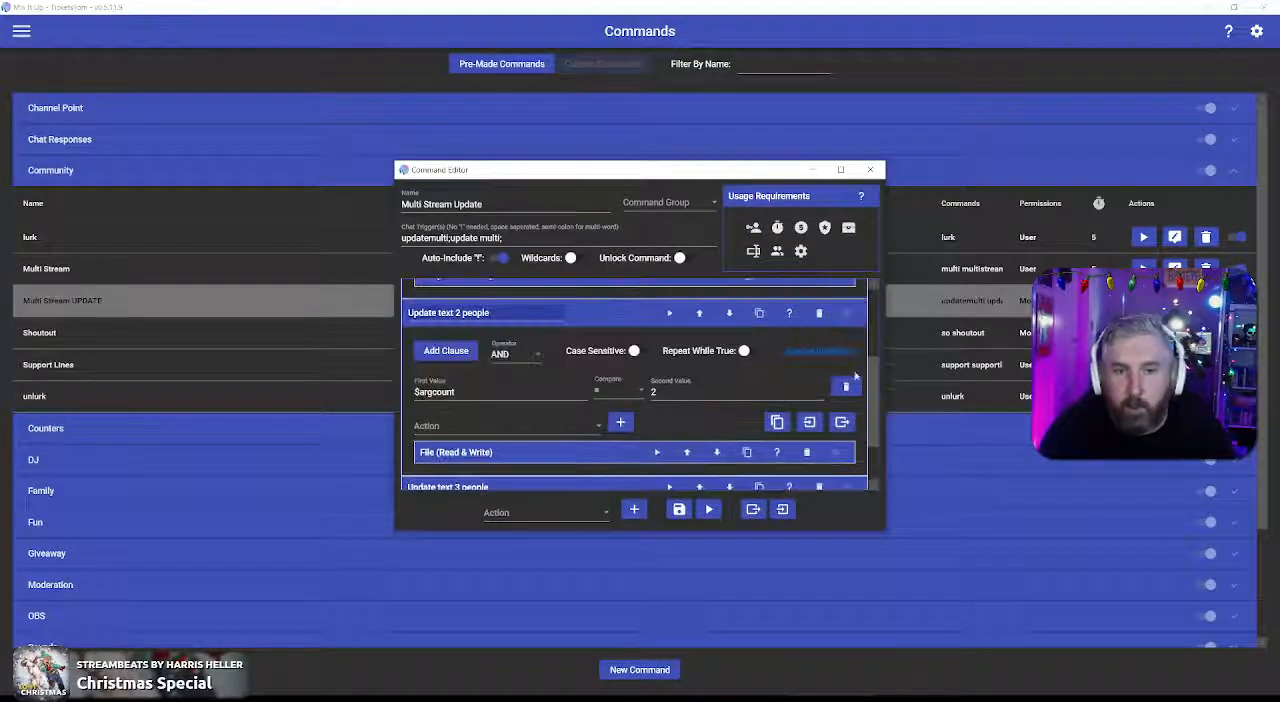
scroll(872, 405, down, 2)
scroll(873, 413, up, 2)
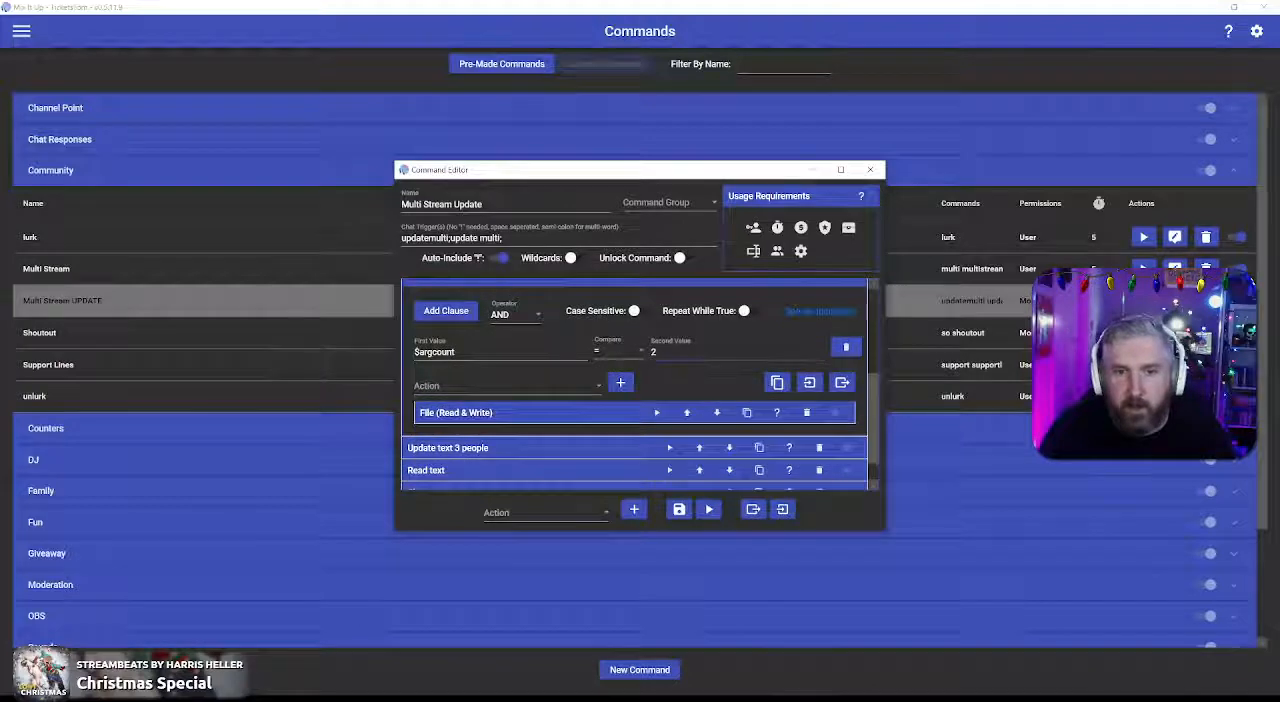
click(624, 414)
drag(875, 380, 873, 419)
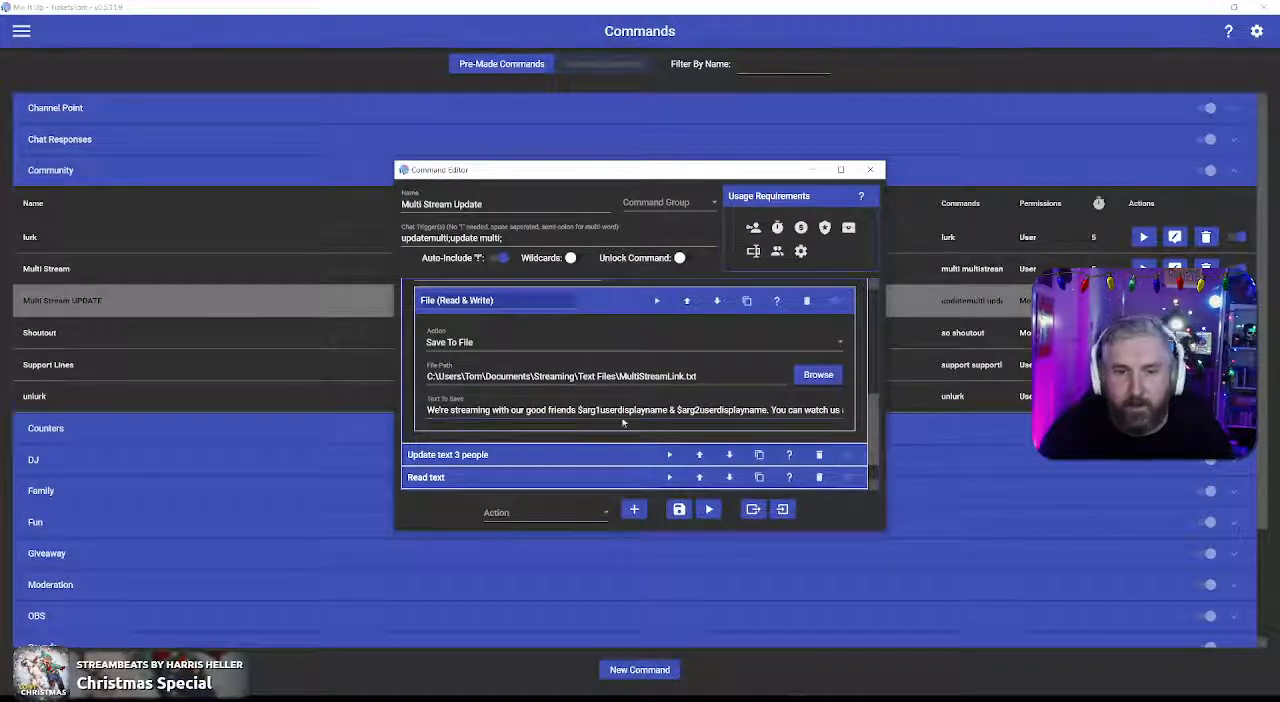
Step: Examine the condition and Save To File text of the "Update text 3 people" action, and collapse all expanded actions
click(626, 454)
drag(873, 412, 873, 467)
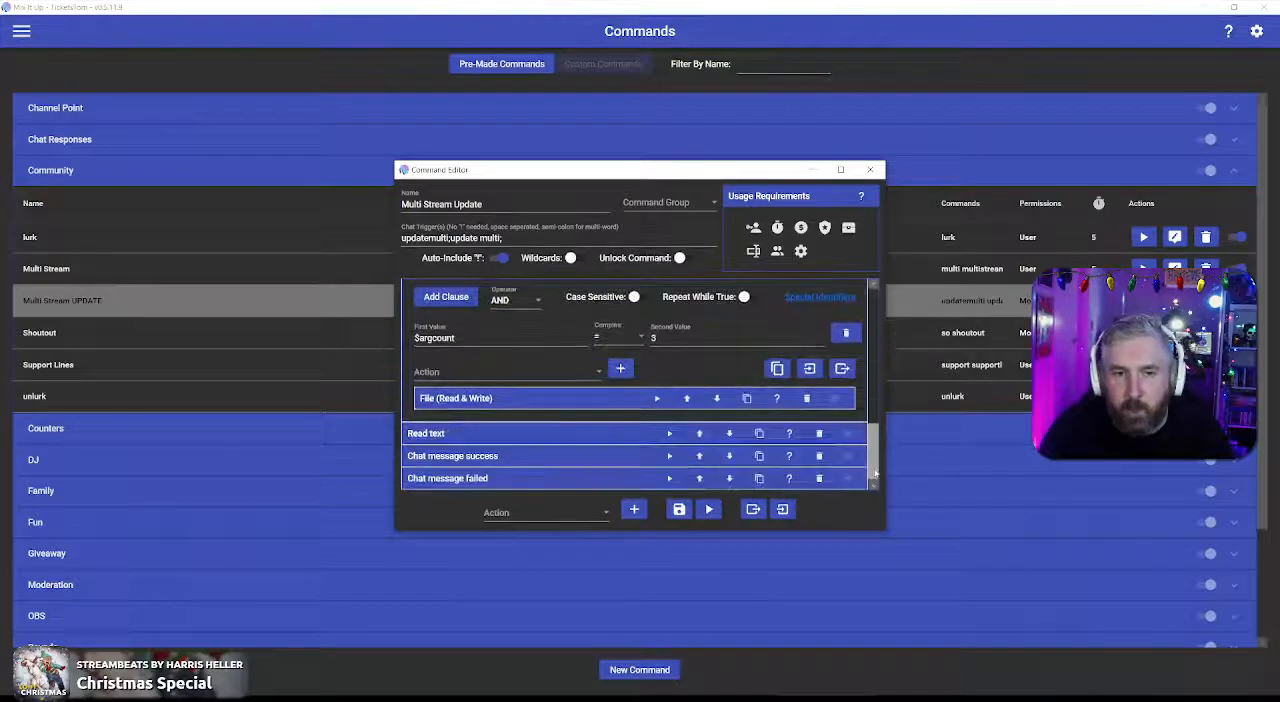
click(623, 400)
scroll(640, 400, down, 1)
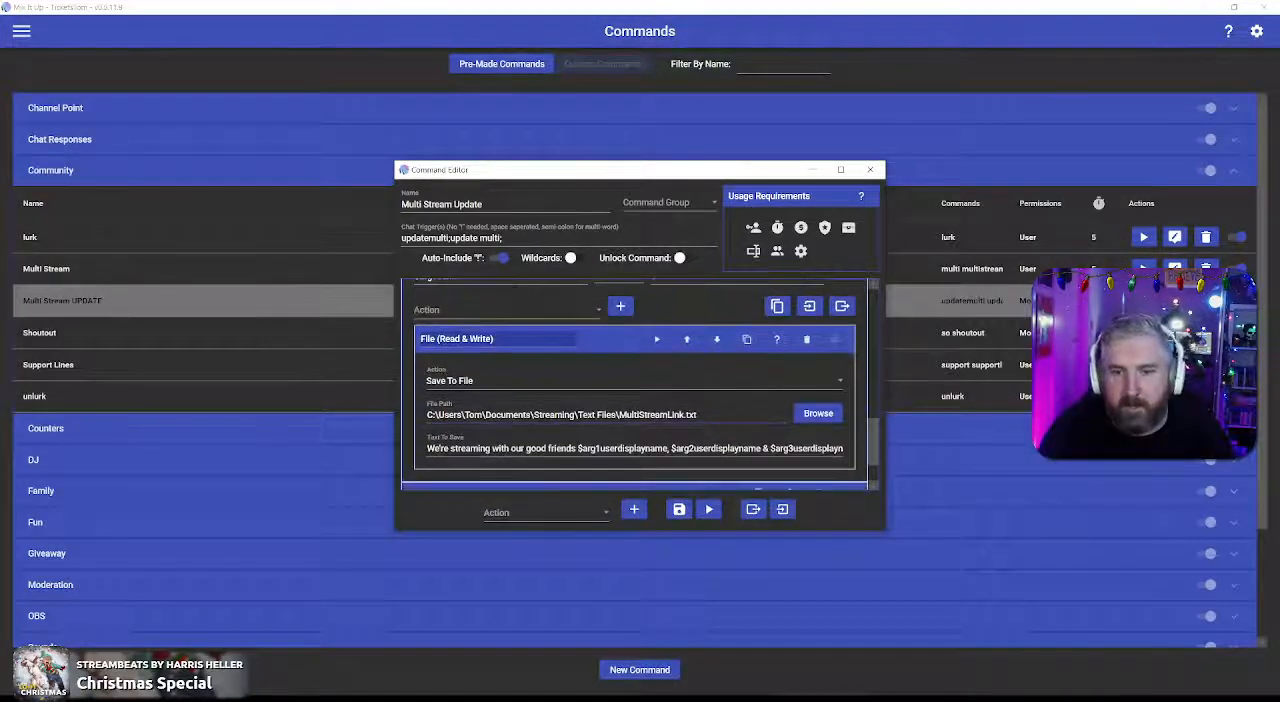
click(626, 344)
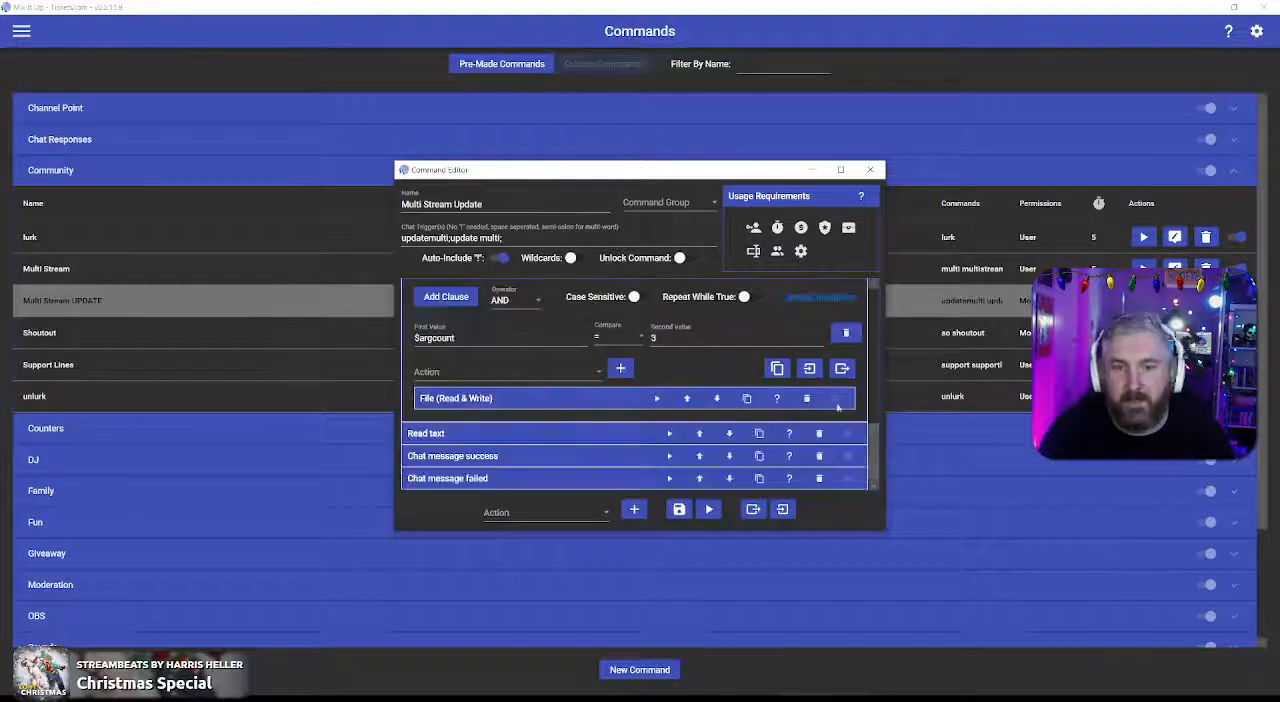
scroll(874, 436, up, 2)
click(640, 357)
drag(874, 438, 874, 285)
click(609, 379)
click(625, 357)
click(632, 290)
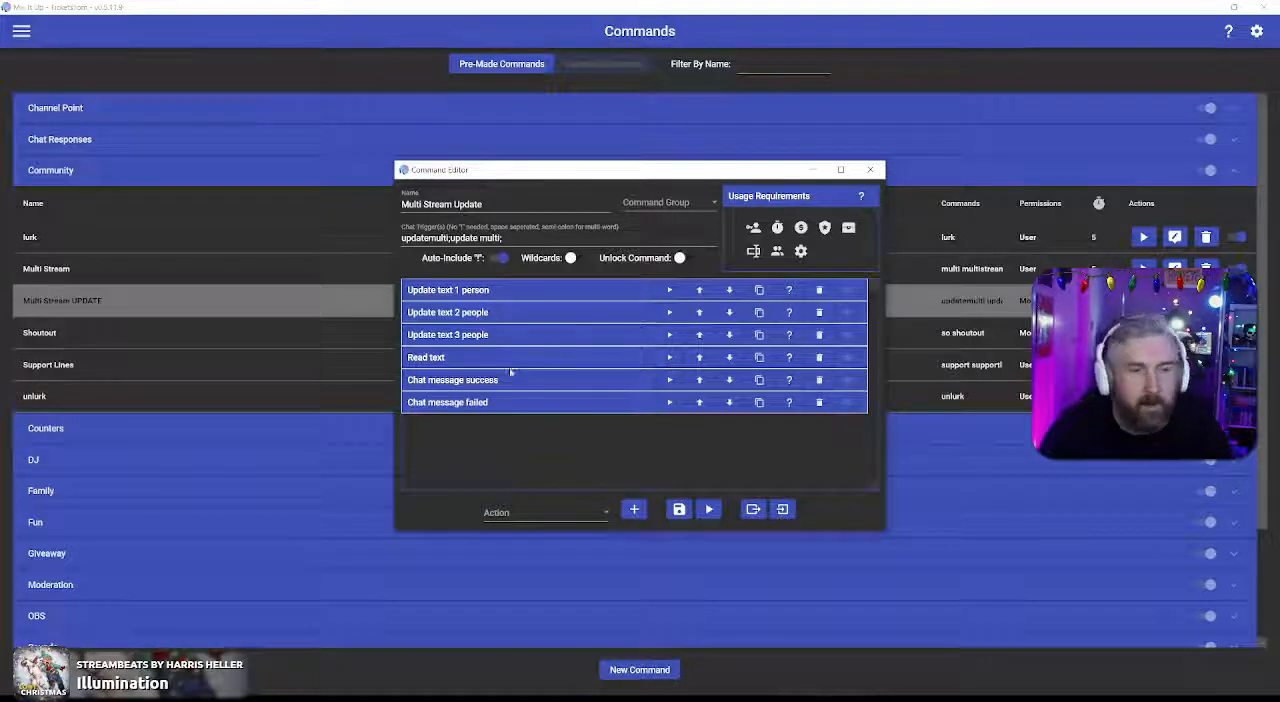
Step: Examine the $argcount clauses and the Chat Message text inside the "Chat message success" action
click(605, 381)
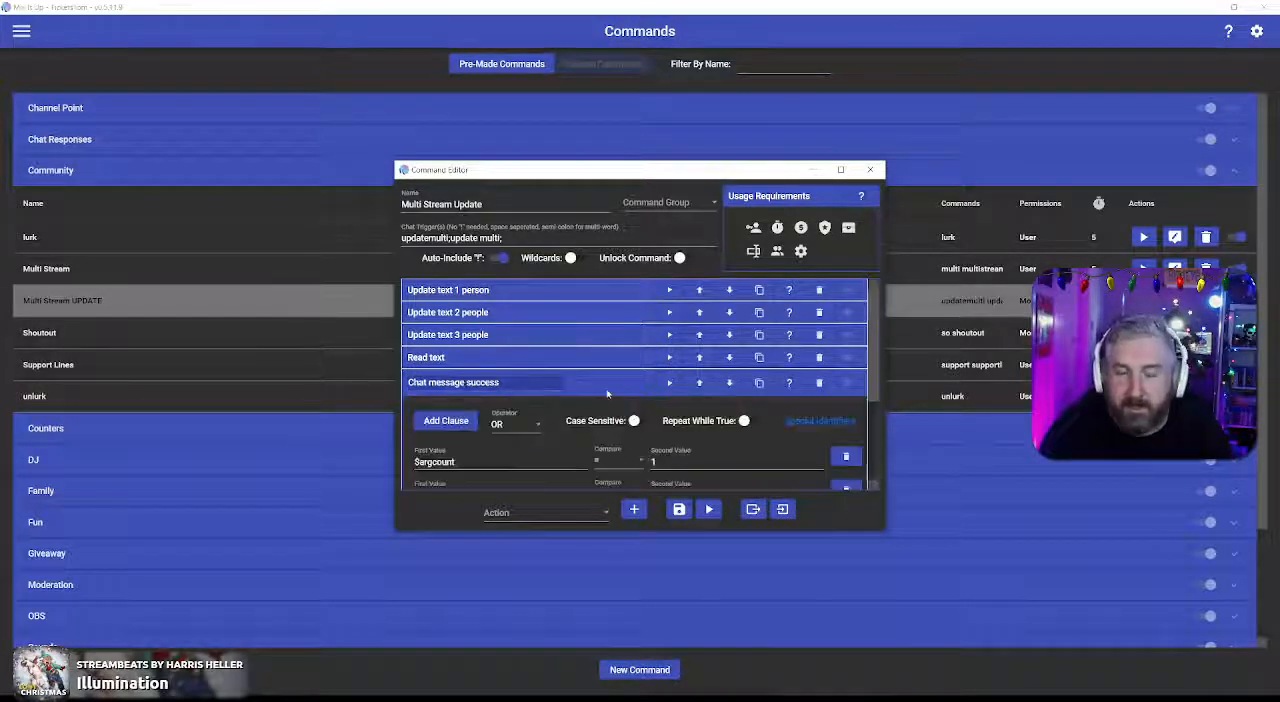
scroll(873, 371, down, 3)
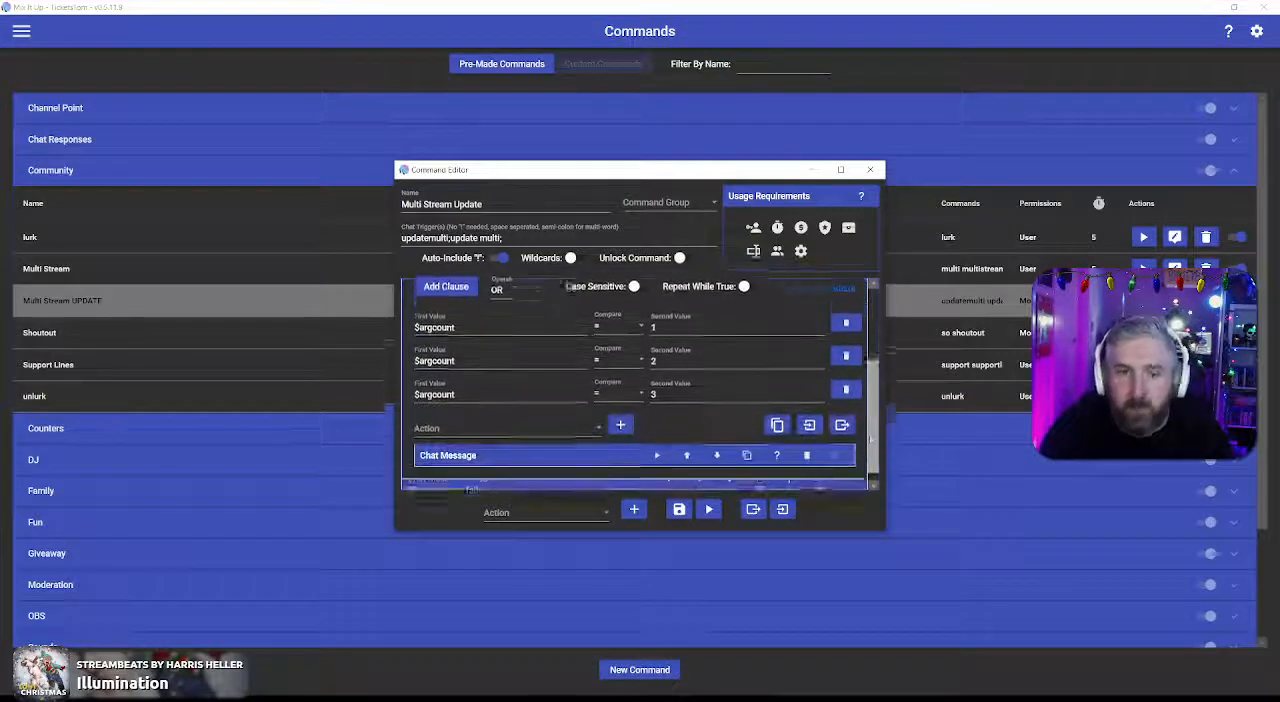
drag(871, 440, 871, 472)
click(617, 449)
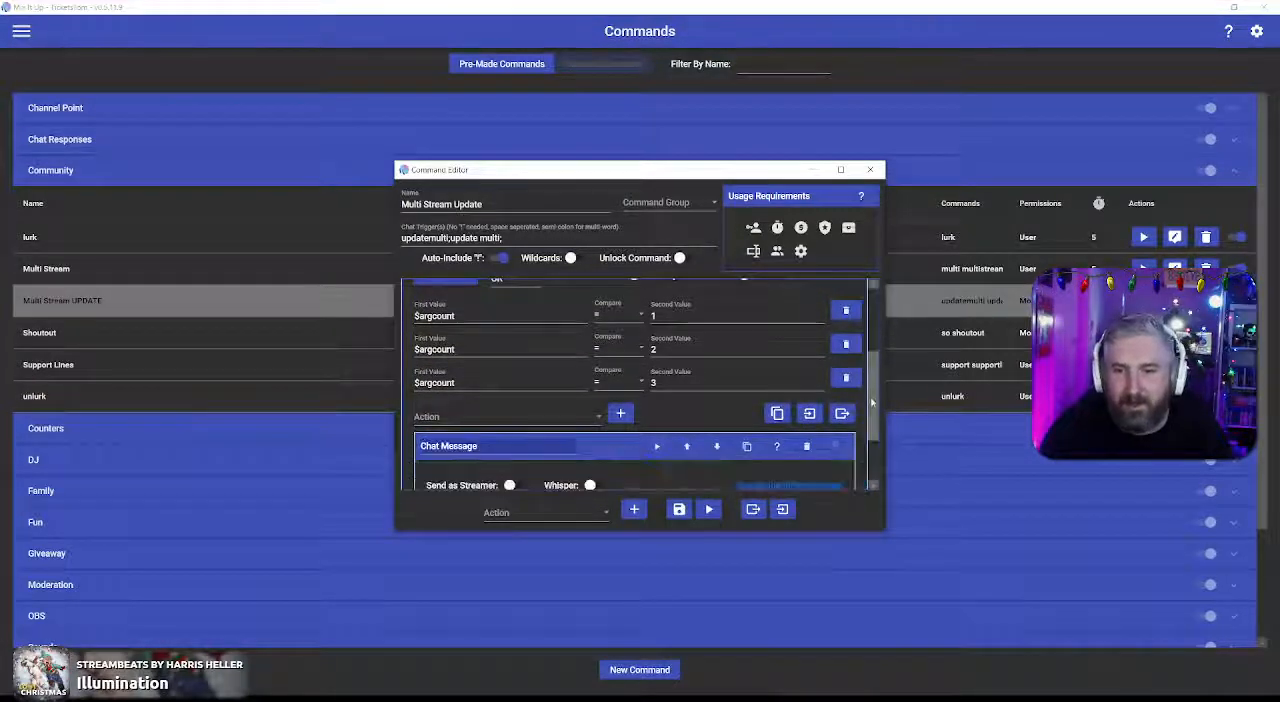
drag(871, 398, 872, 439)
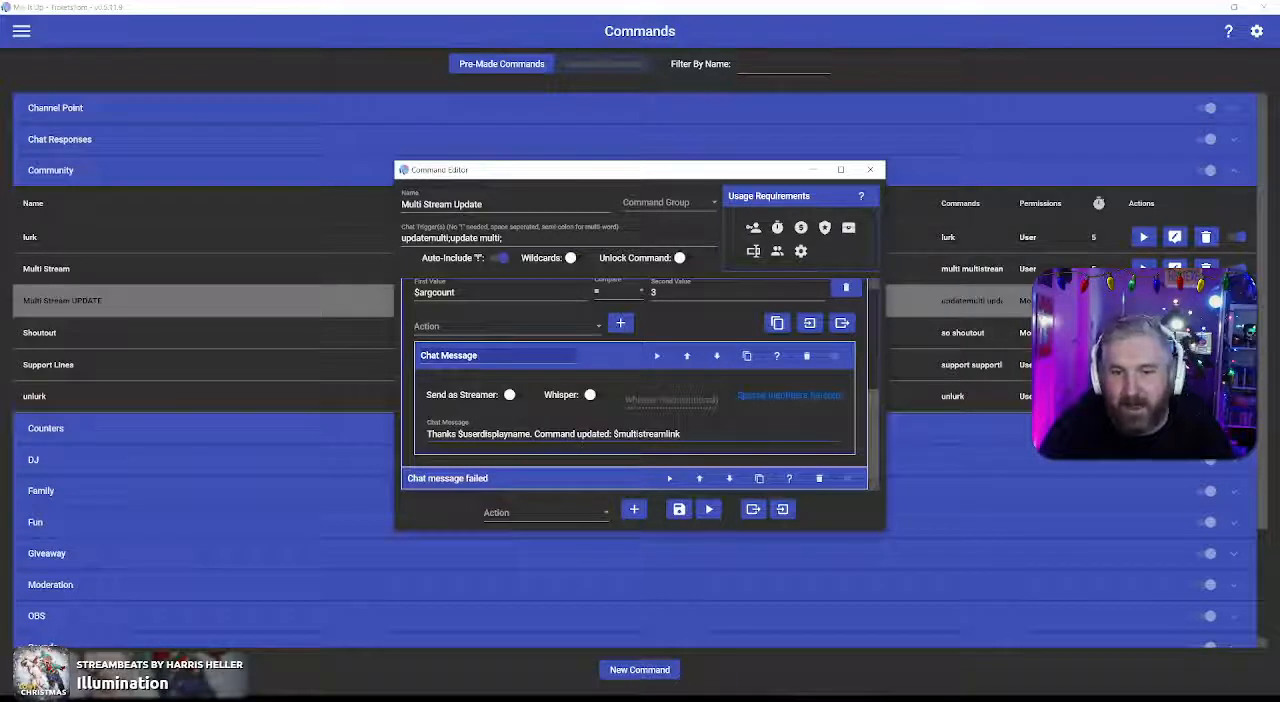
click(606, 362)
Step: Examine the clauses and Chat Message text of the "Chat message failed" action, and close the editor without saving the command
click(597, 480)
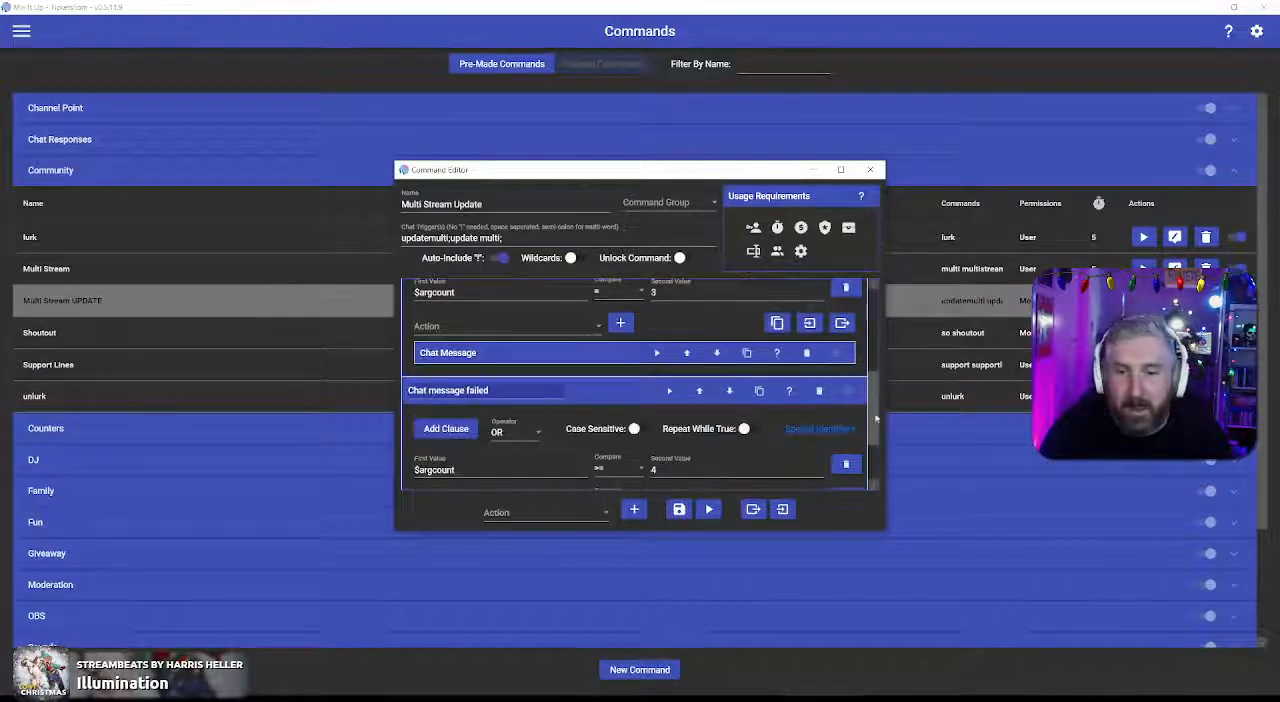
scroll(879, 400, down, 2)
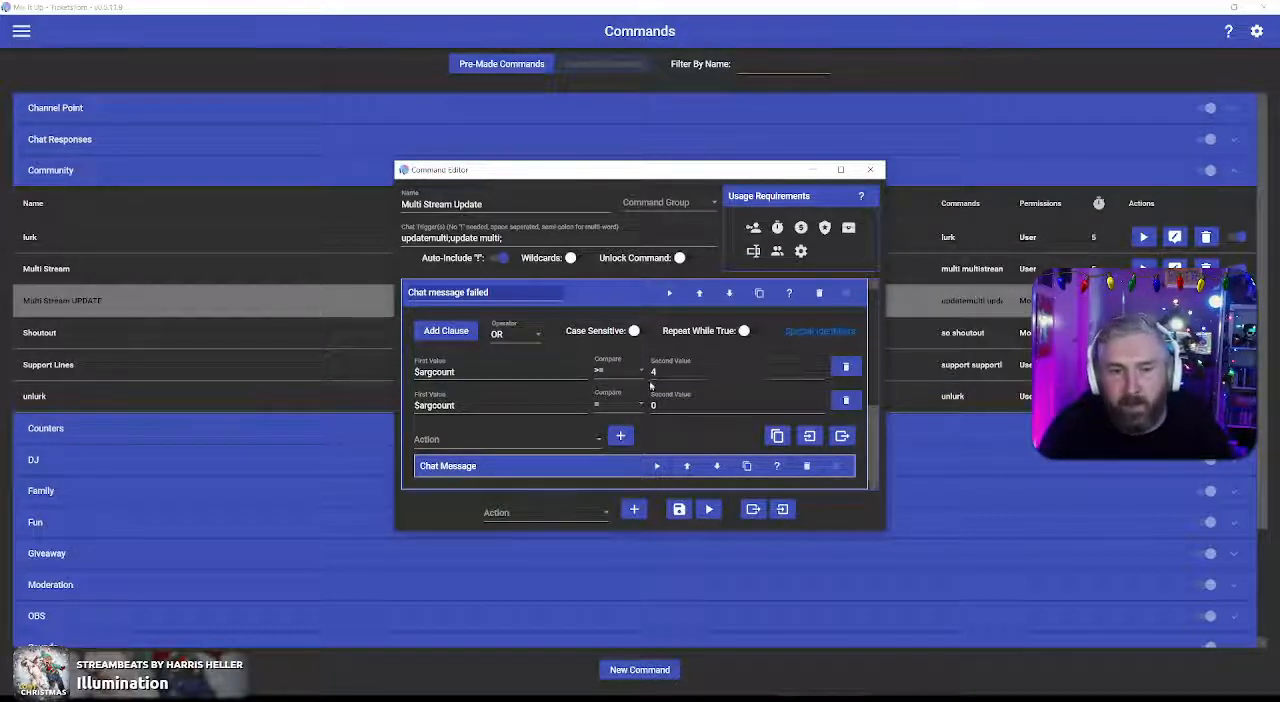
click(548, 466)
drag(873, 421, 873, 456)
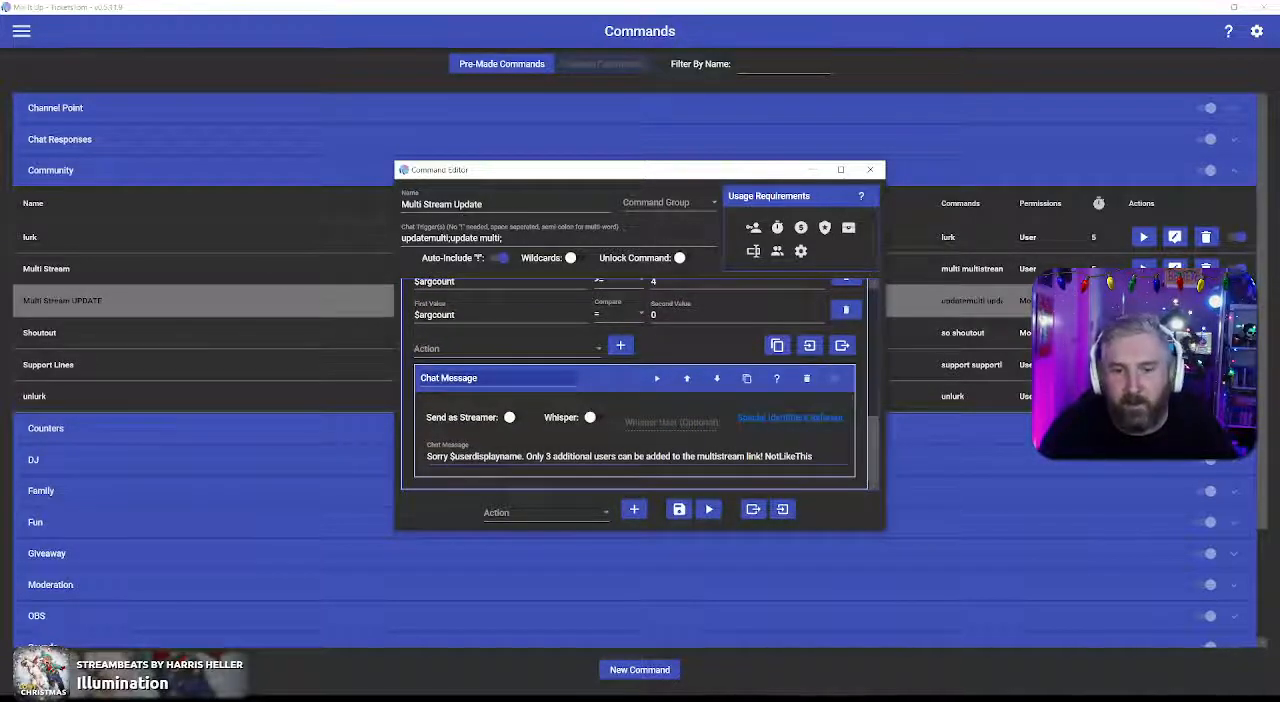
scroll(876, 440, up, 2)
scroll(876, 410, up, 5)
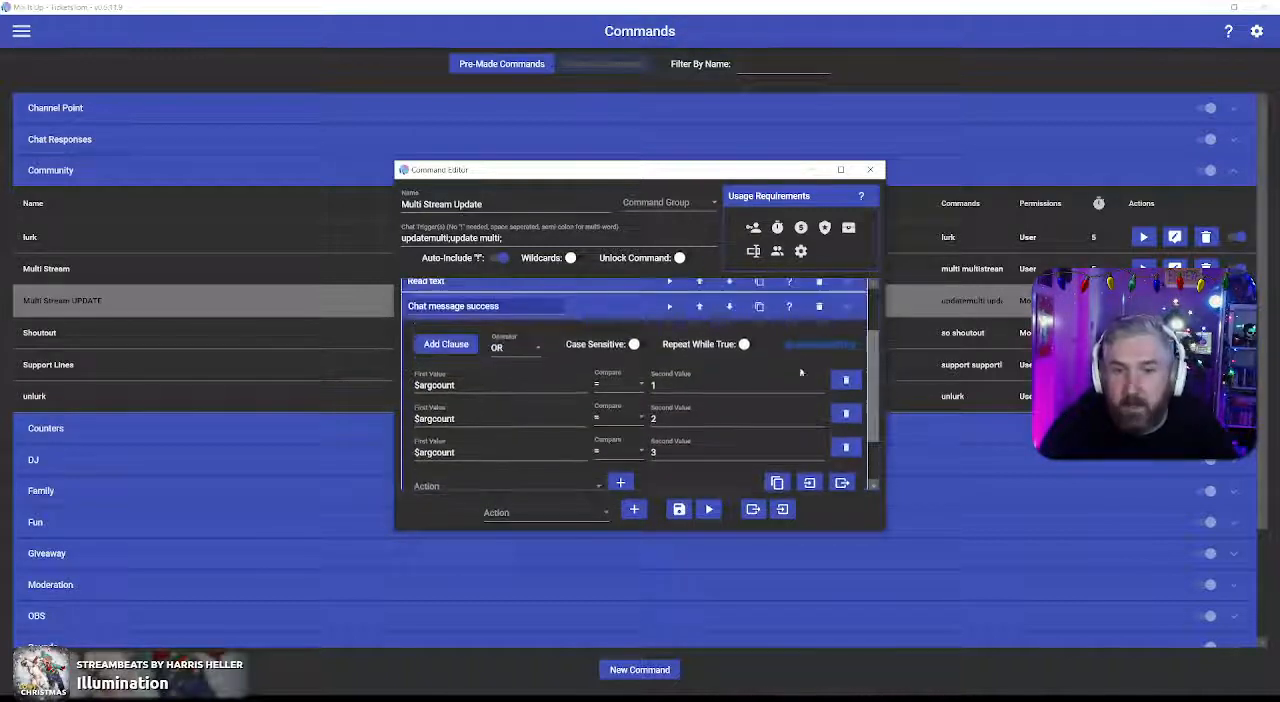
click(615, 308)
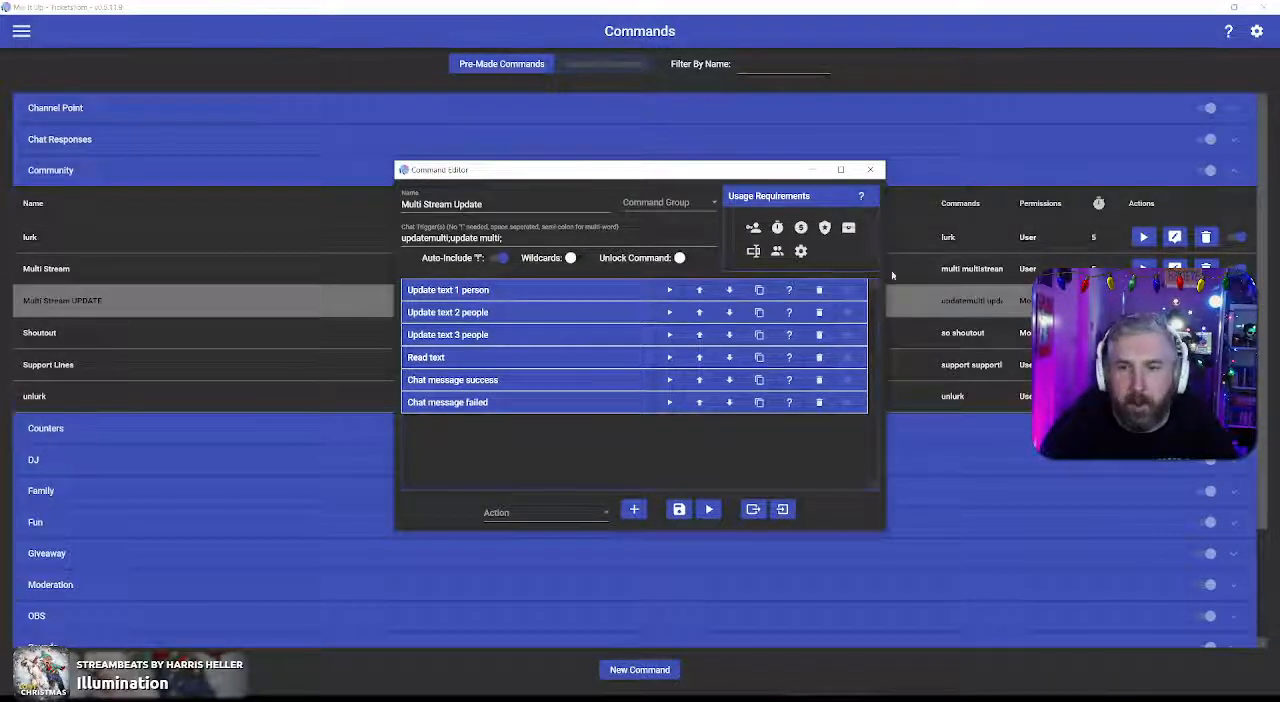
click(870, 169)
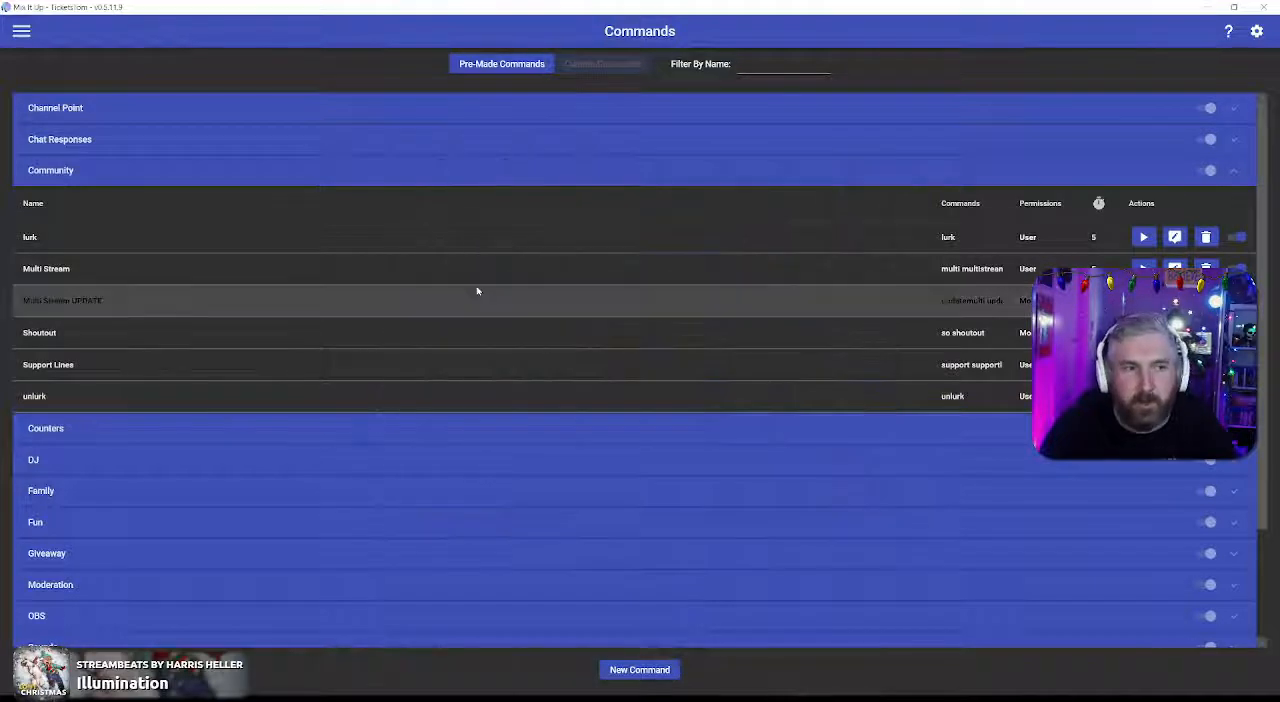
Step: Create a new command and import the actions from the Multi Stream.miucommand file on the Desktop
click(641, 670)
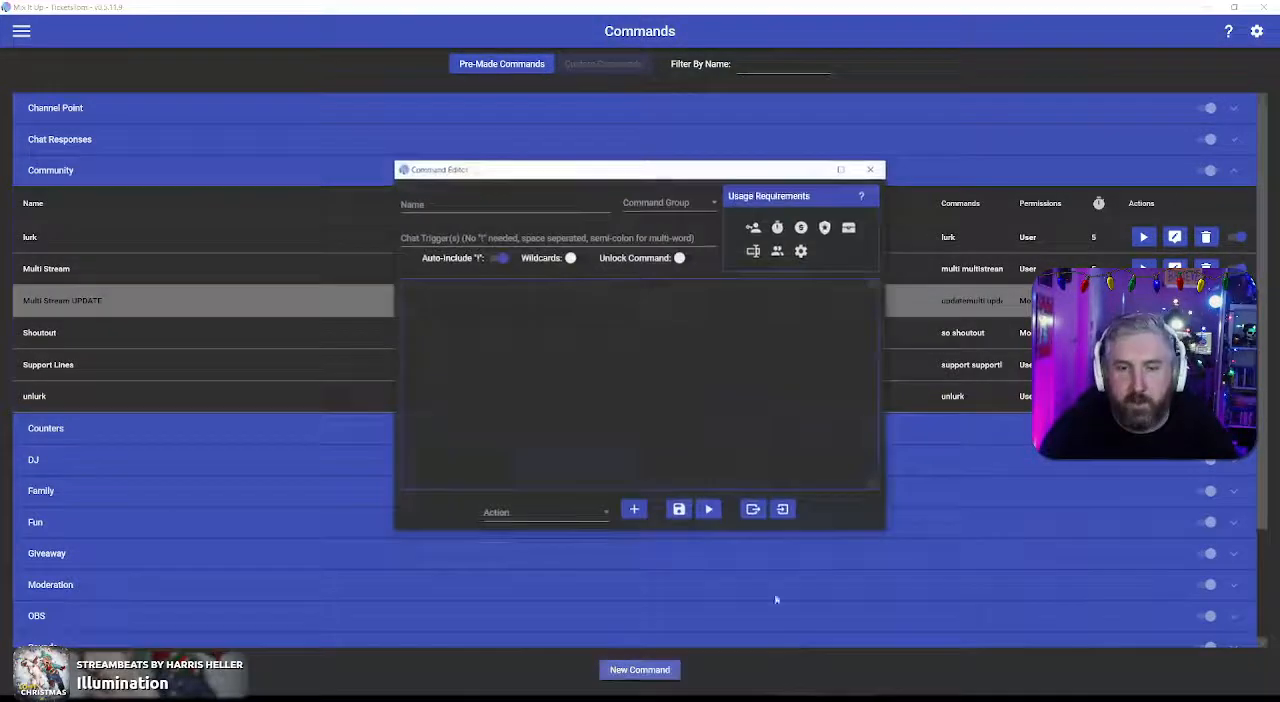
click(782, 509)
click(677, 290)
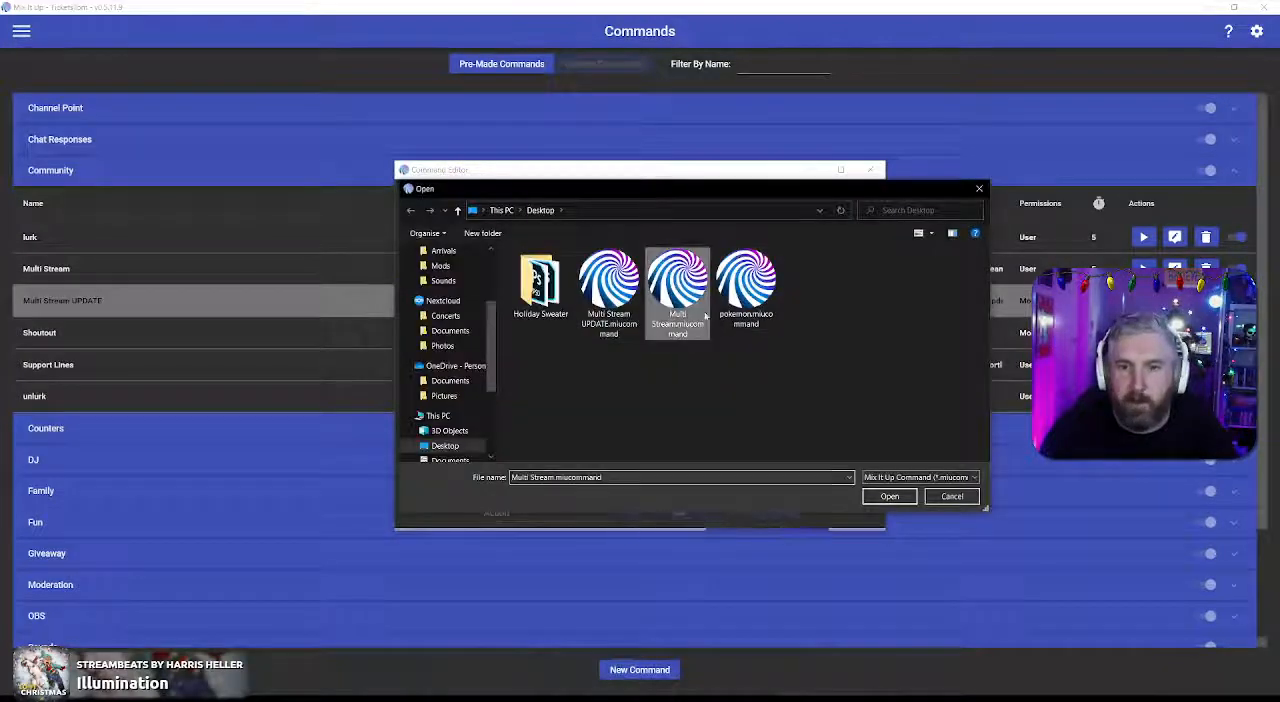
click(880, 495)
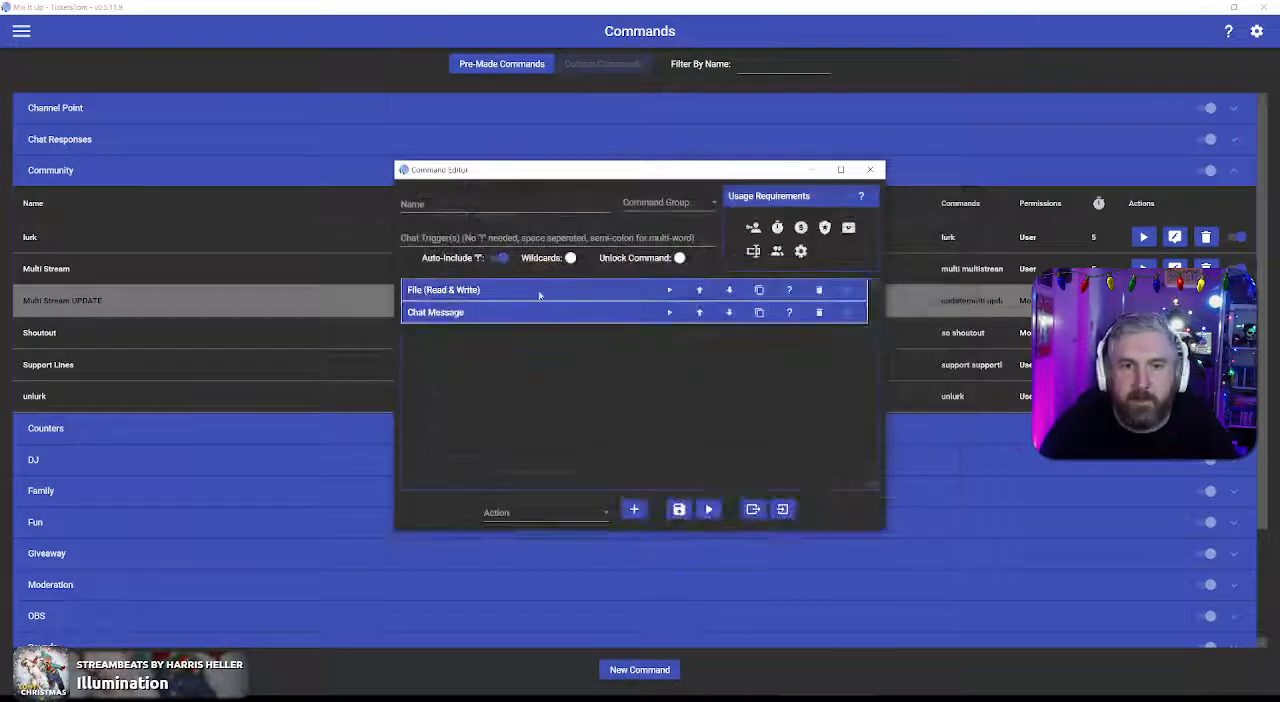
Step: Name the command "Multi stream" and set its chat triggers to "multi;multistream;multi stream"
click(476, 206)
text(Multi stream)
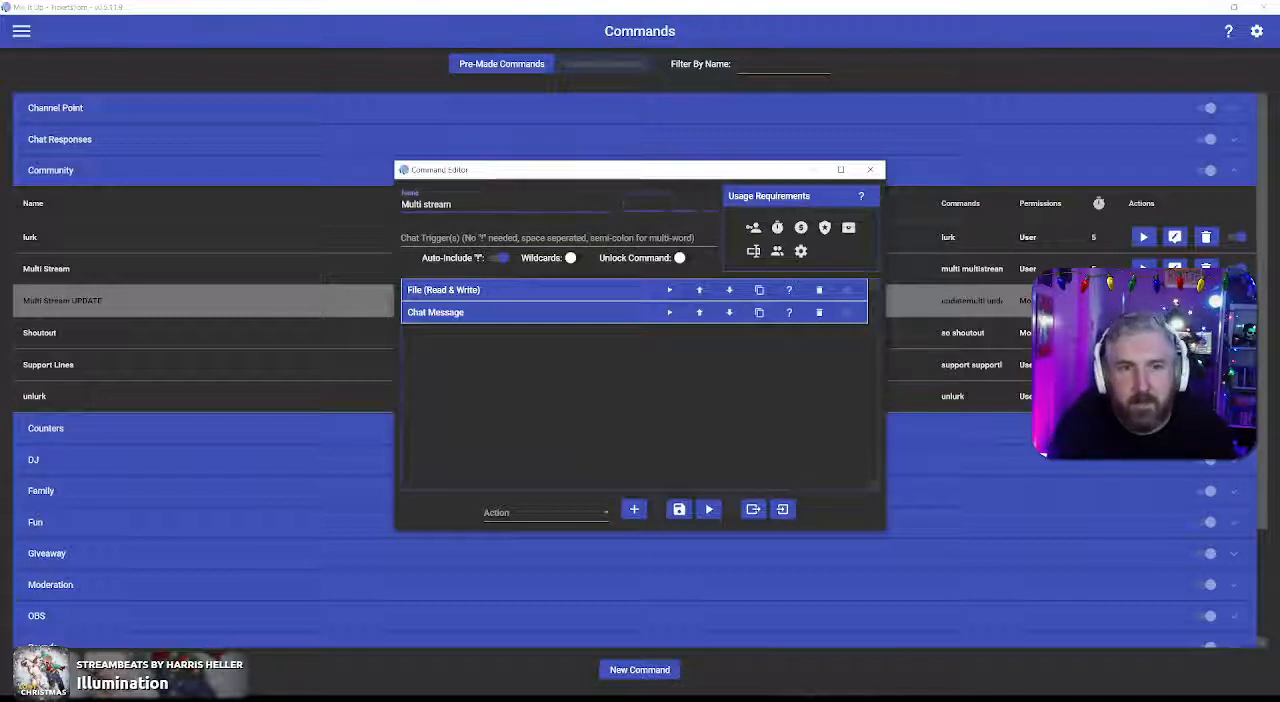
key(Tab)
text(mult)
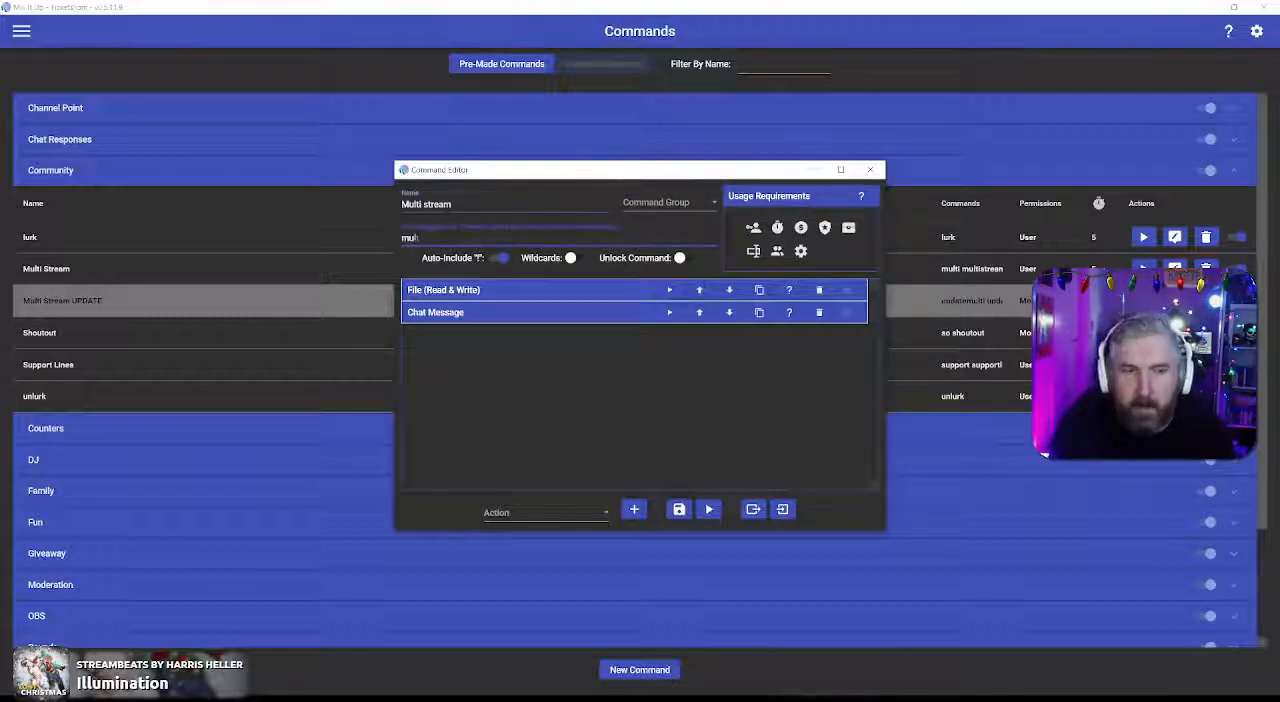
text(i;multistream;multi stream)
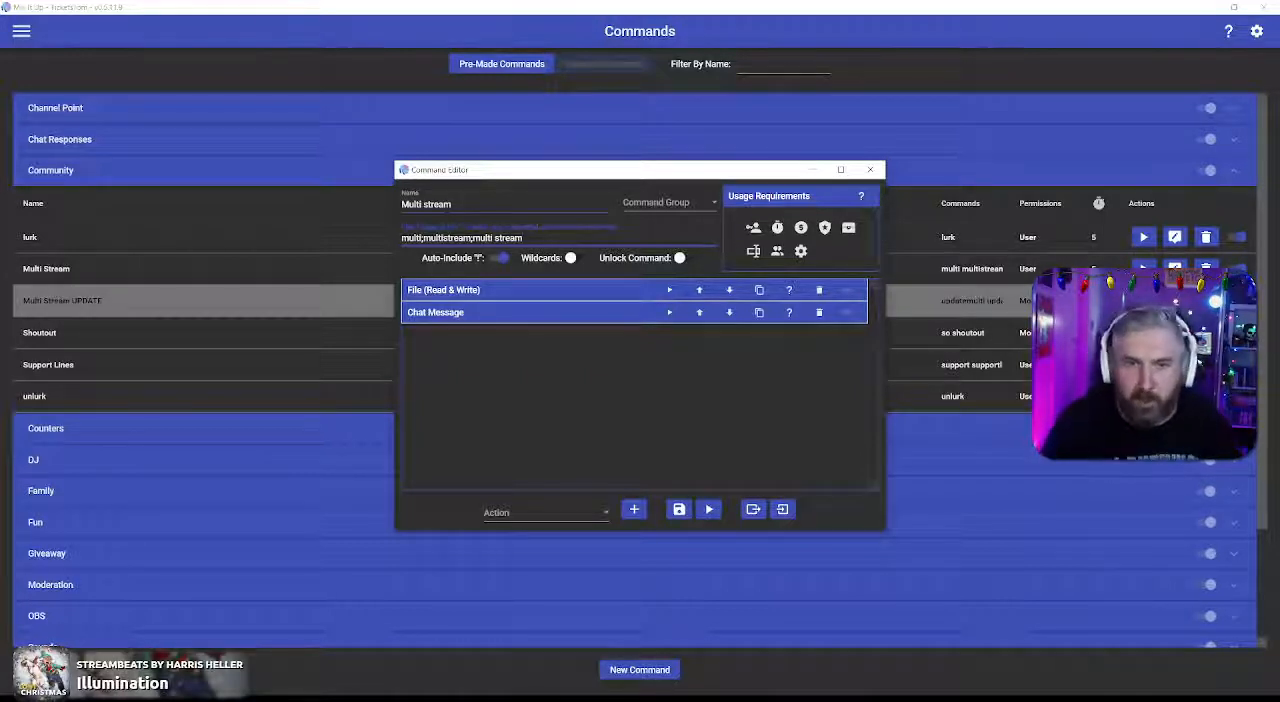
Step: Examine the file path, special identifier and Chat Message text in the command's two actions, and collapse both actions
click(556, 290)
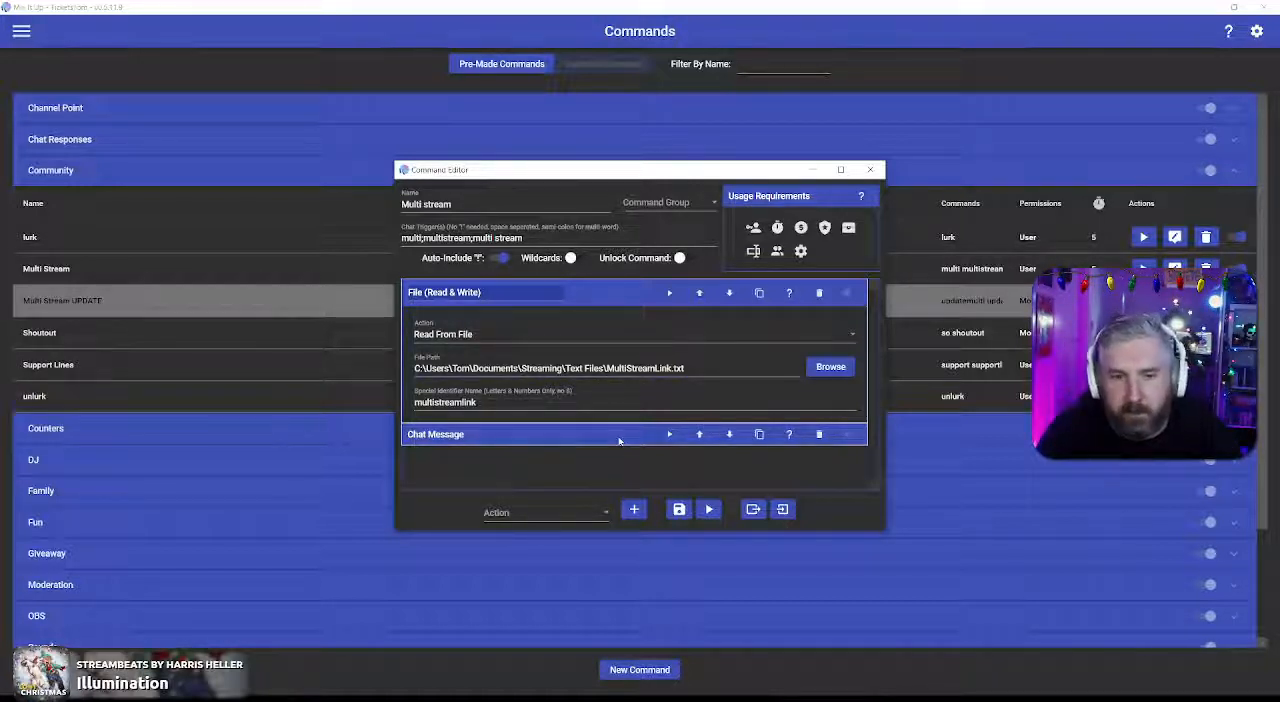
click(543, 436)
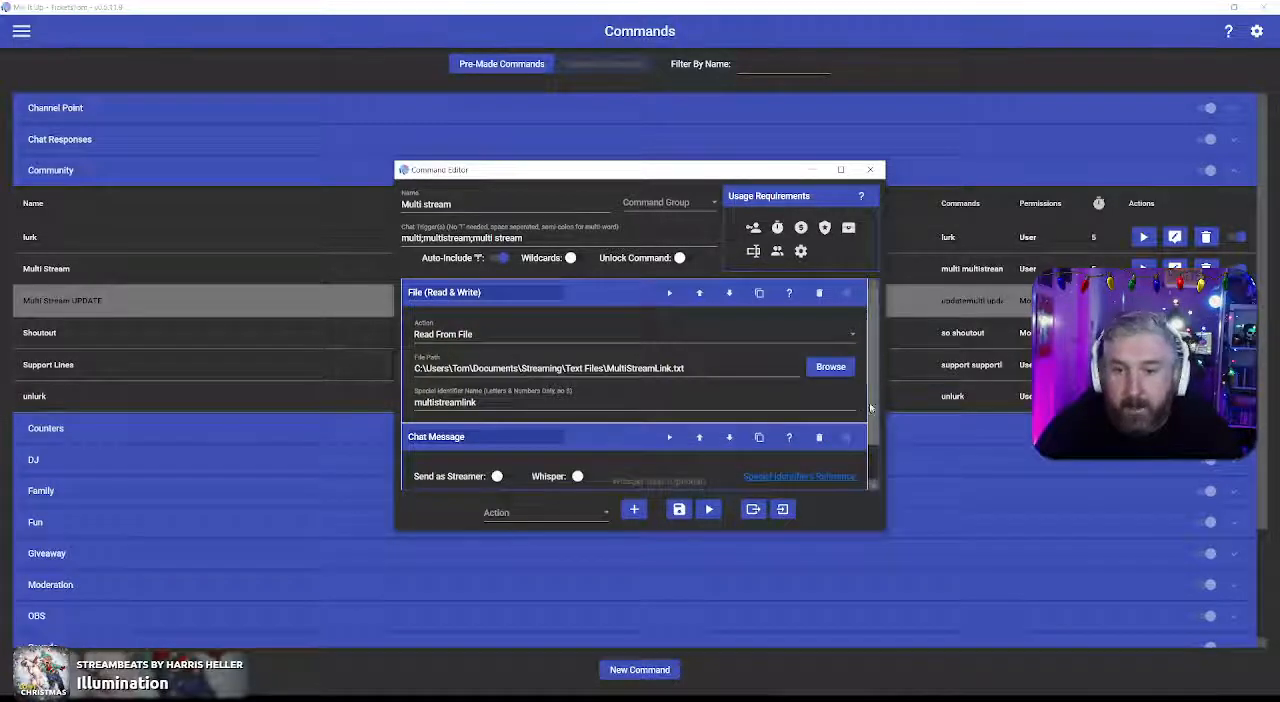
scroll(869, 402, down, 1)
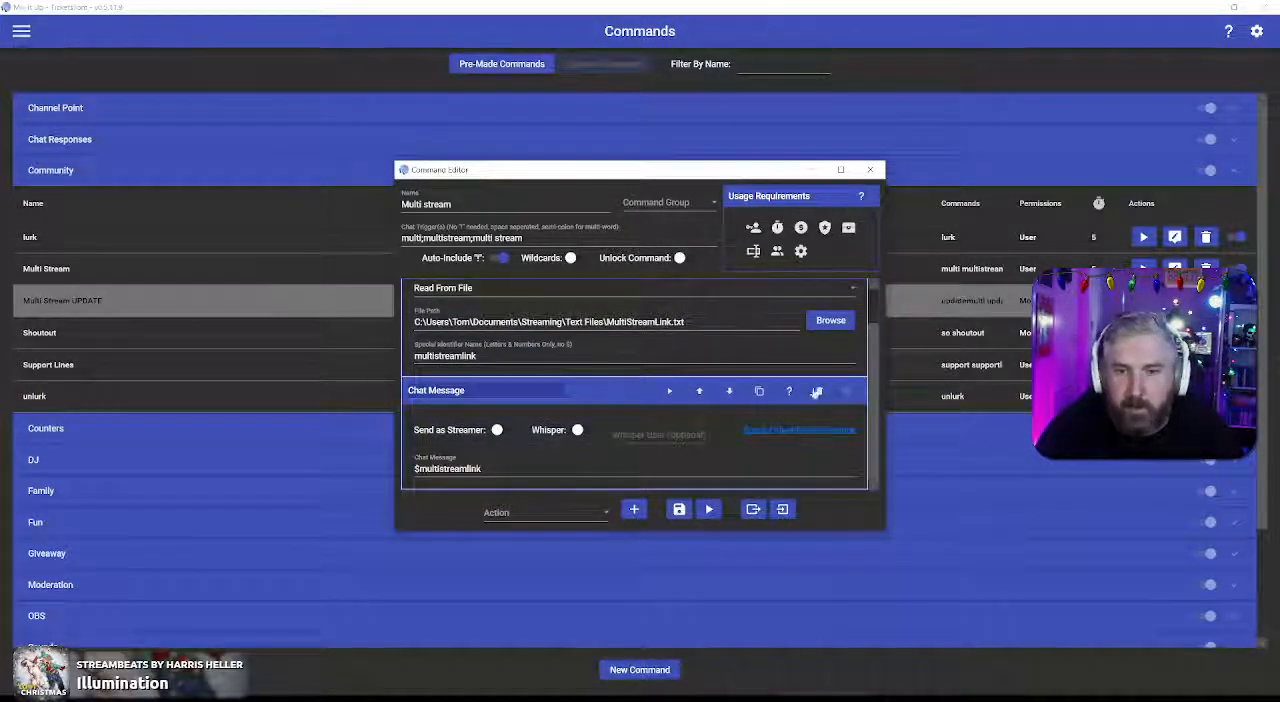
scroll(720, 350, up, 1)
click(632, 291)
click(631, 314)
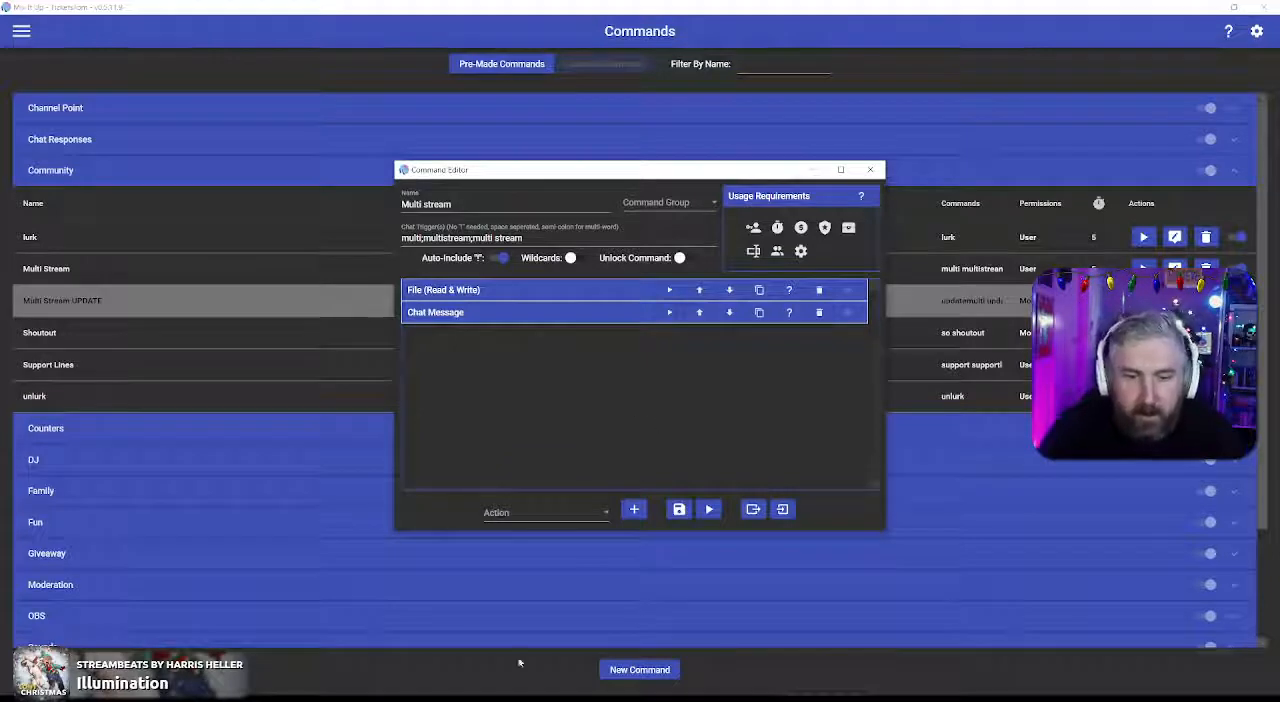
Step: Switch to the Twitch chat window, send !updatemulti followed by three streamers' usernames, and send !multi to request the multistream link
click(545, 698)
click(848, 602)
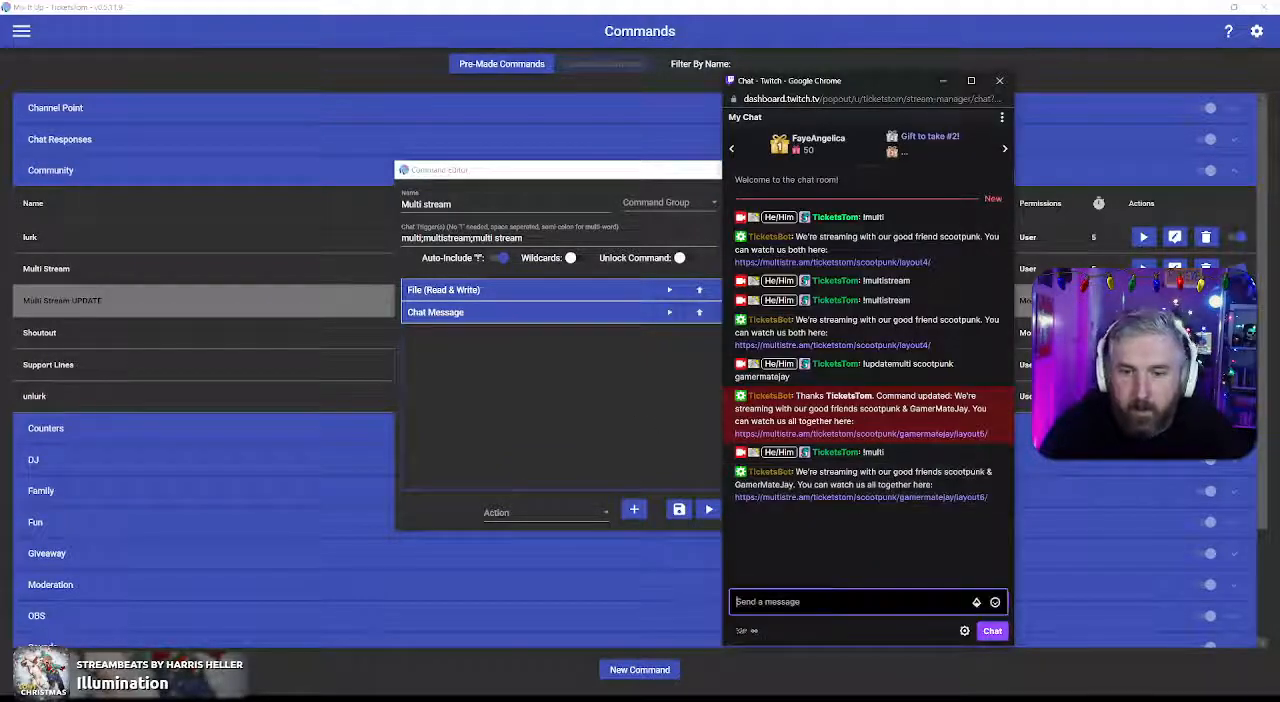
text(!updatemu)
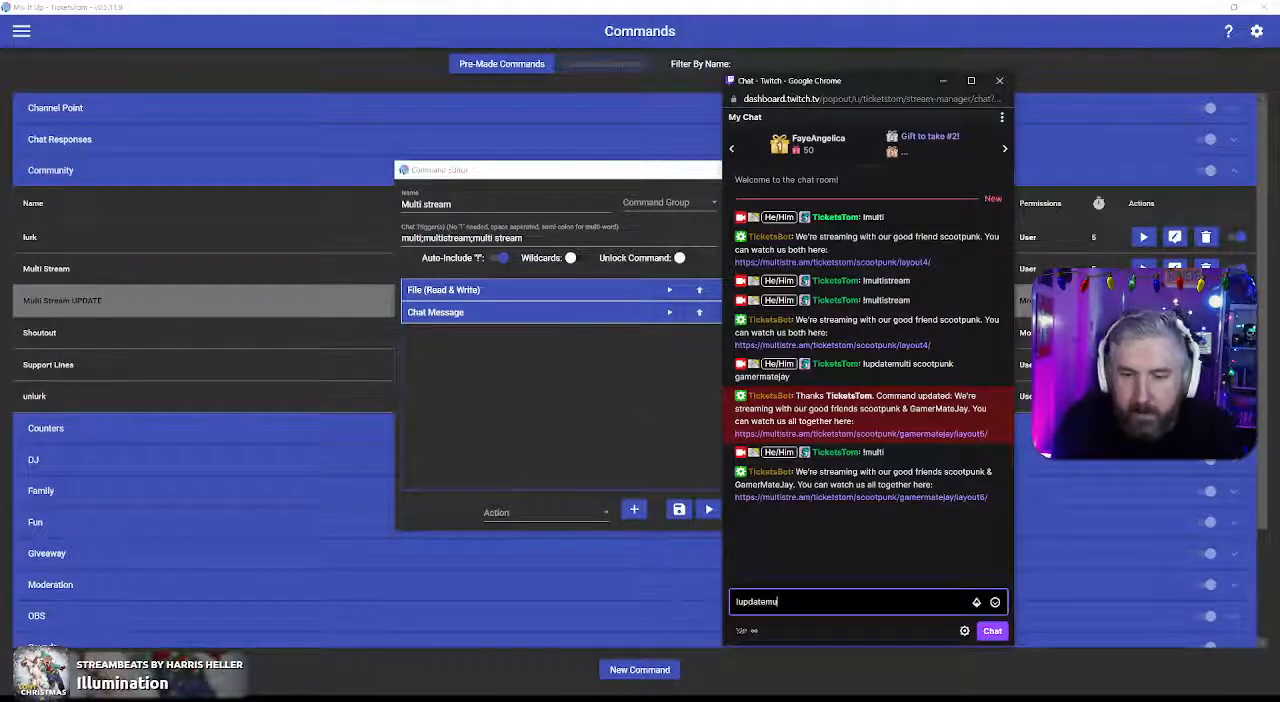
text(lti fayeangeli9c)
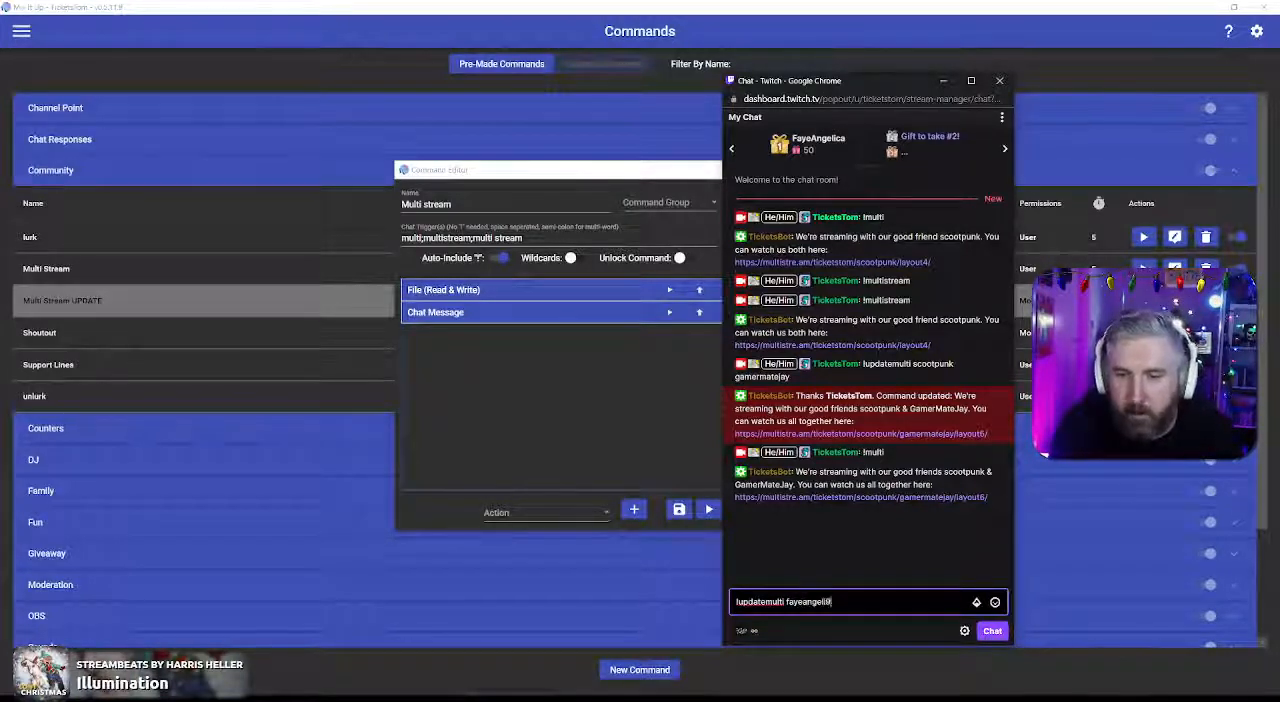
key(BackSpace)
key(BackSpace)
text(ca aplusgames)
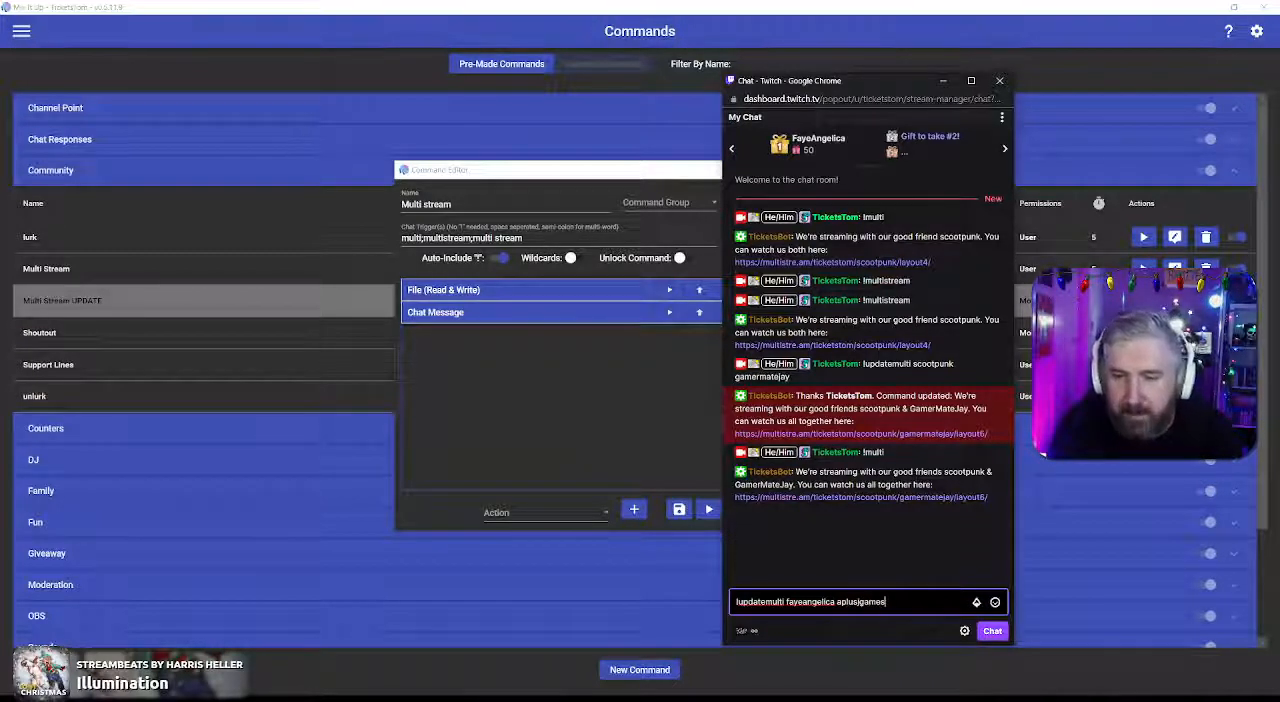
text( gamermatejay)
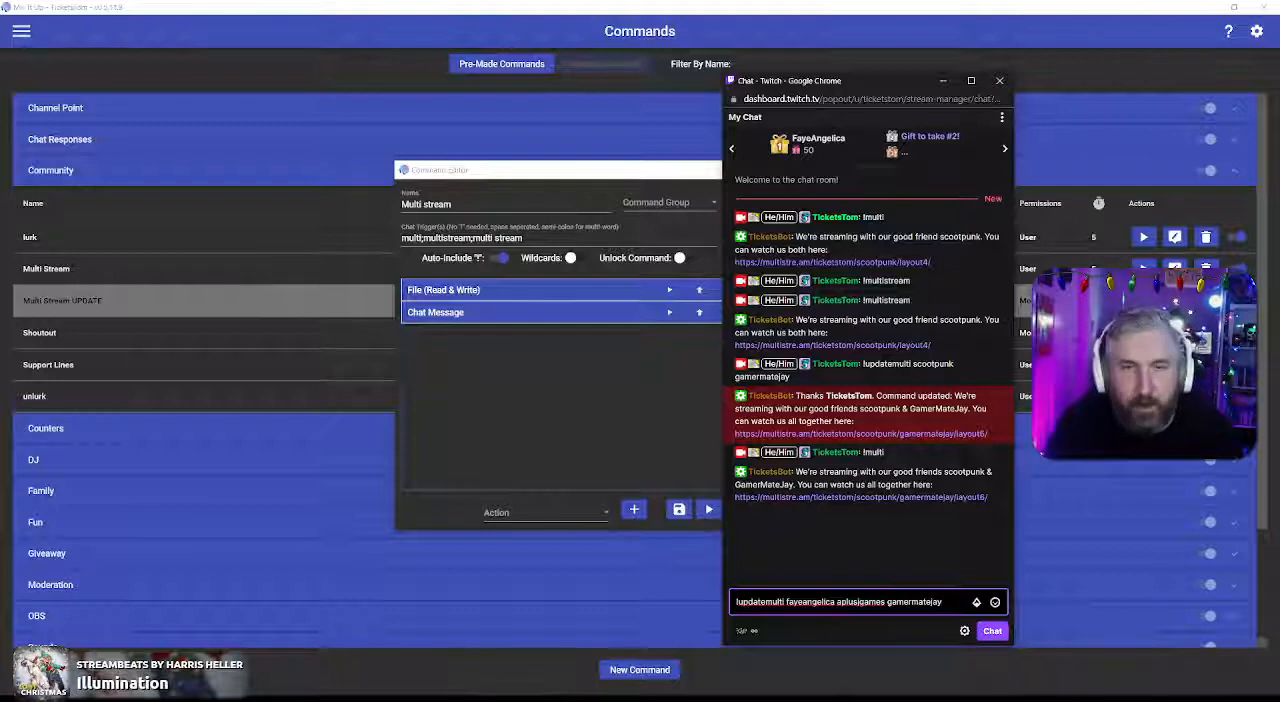
key(Return)
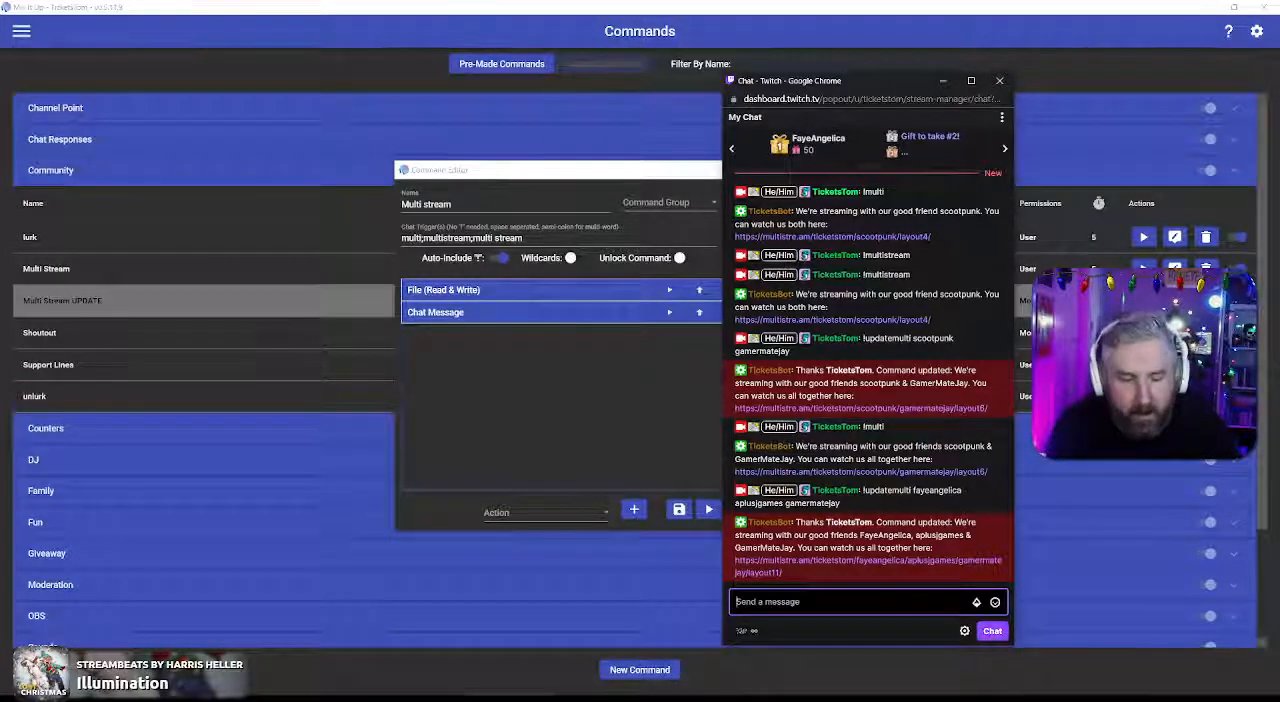
text(!multi)
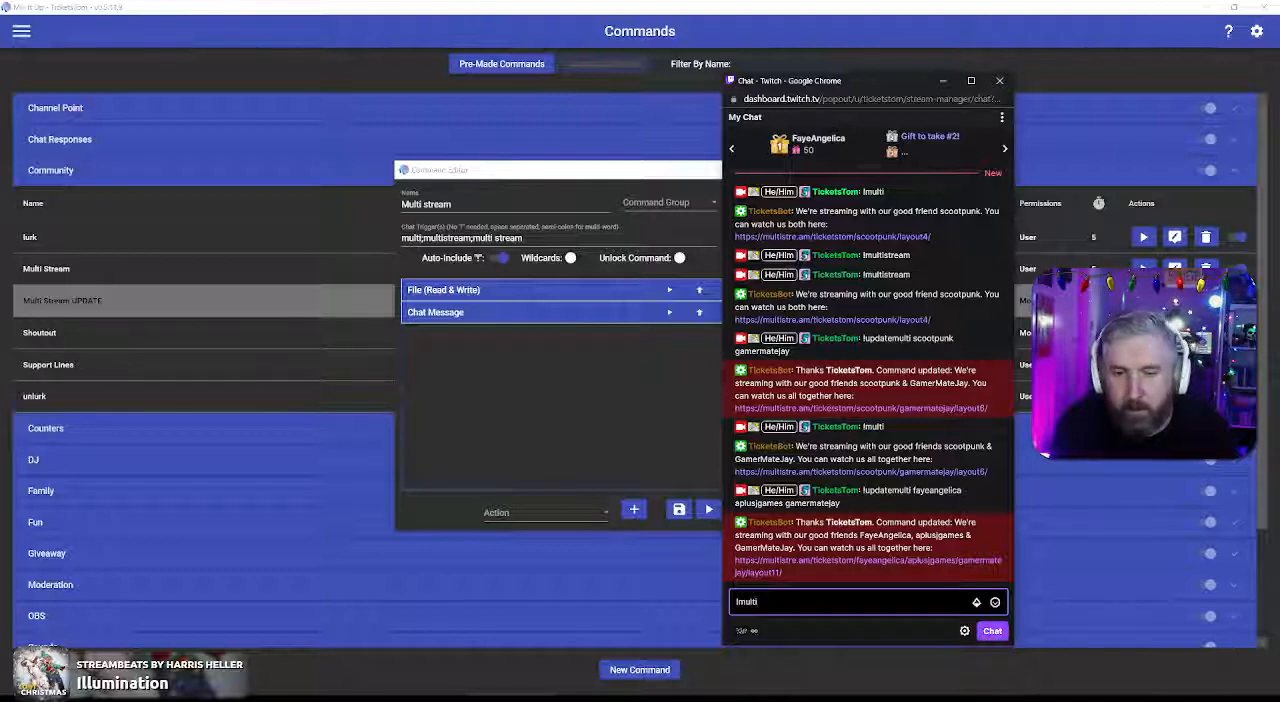
key(Return)
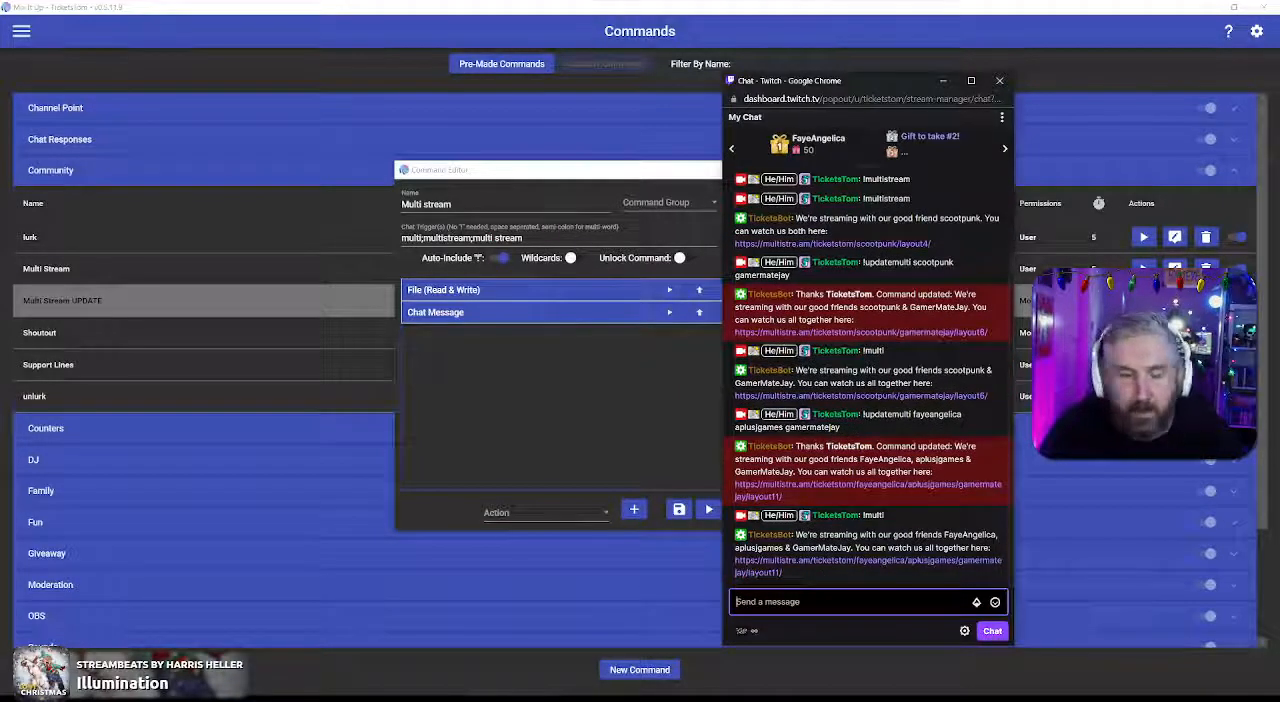